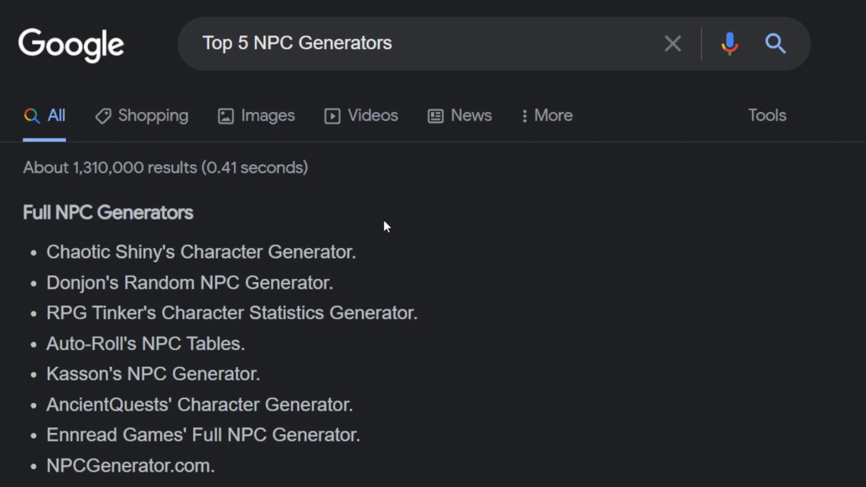
Look through the search results for the top 5 NPC generators
{"action": "scroll", "coordinate": [387, 226], "scroll_direction": "down", "scroll_amount": 5}
{"action": "scroll", "coordinate": [387, 226], "scroll_direction": "down", "scroll_amount": 10}
{"action": "scroll", "coordinate": [389, 231], "scroll_direction": "down", "scroll_amount": 15}
{"action": "scroll", "coordinate": [387, 228], "scroll_direction": "down", "scroll_amount": 7}
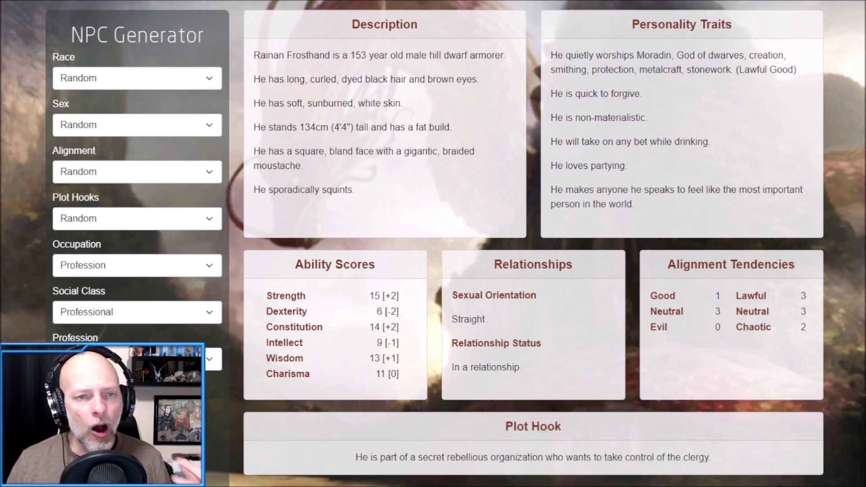
Review the generated NPC and the available choices for race, sex, alignment and plot hooks
{"action": "scroll", "coordinate": [132, 212], "scroll_direction": "down", "scroll_amount": 5}
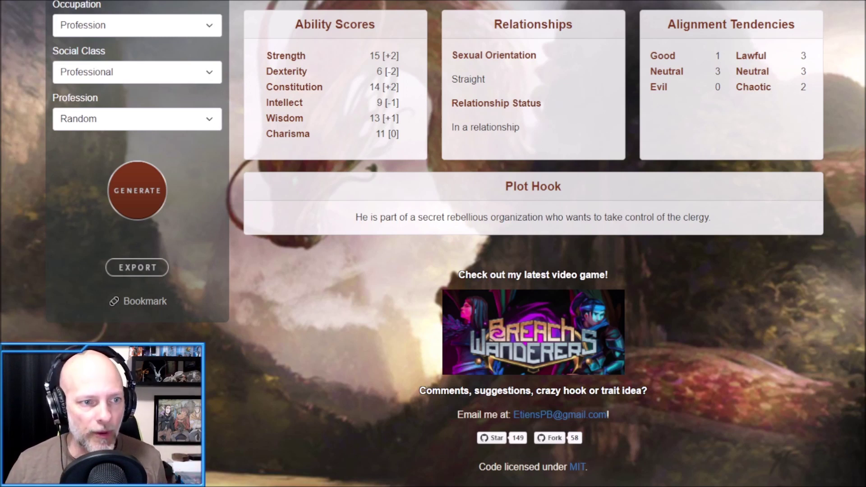
{"action": "scroll", "coordinate": [142, 84], "scroll_direction": "up", "scroll_amount": 5}
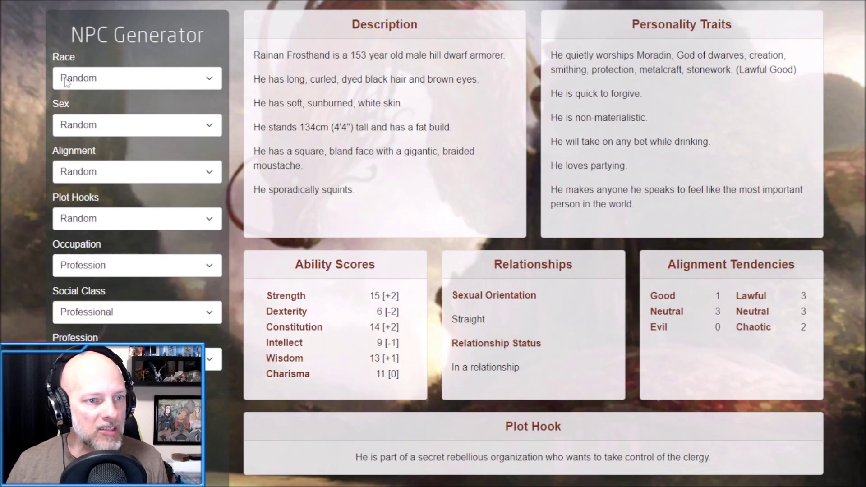
{"action": "left_click", "coordinate": [107, 86]}
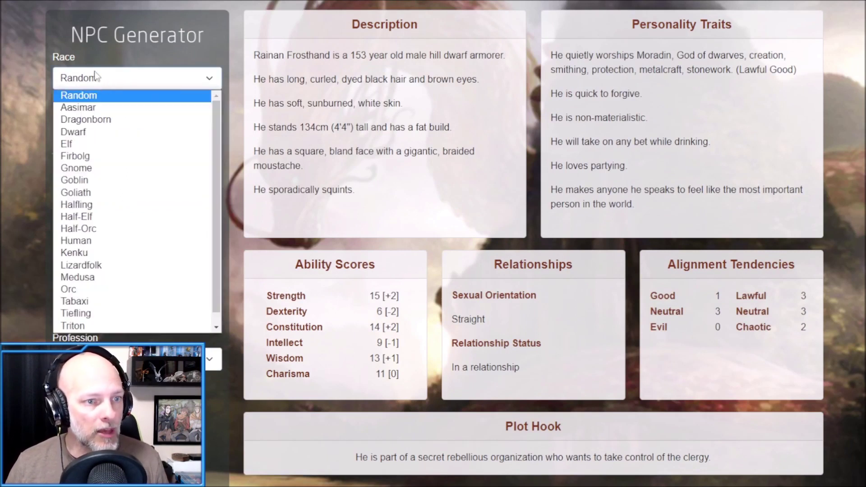
{"action": "left_click", "coordinate": [20, 128]}
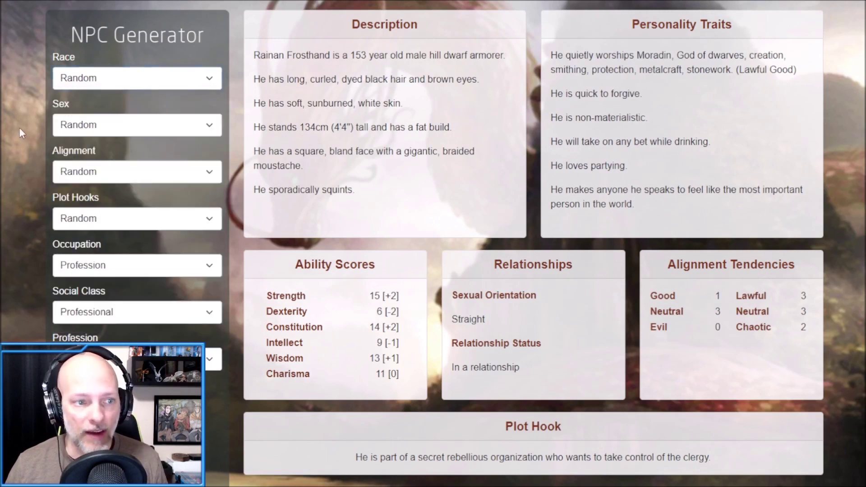
{"action": "left_click", "coordinate": [85, 127]}
{"action": "left_click", "coordinate": [20, 133]}
{"action": "left_click", "coordinate": [92, 181]}
{"action": "left_click", "coordinate": [18, 185]}
{"action": "left_click", "coordinate": [65, 218]}
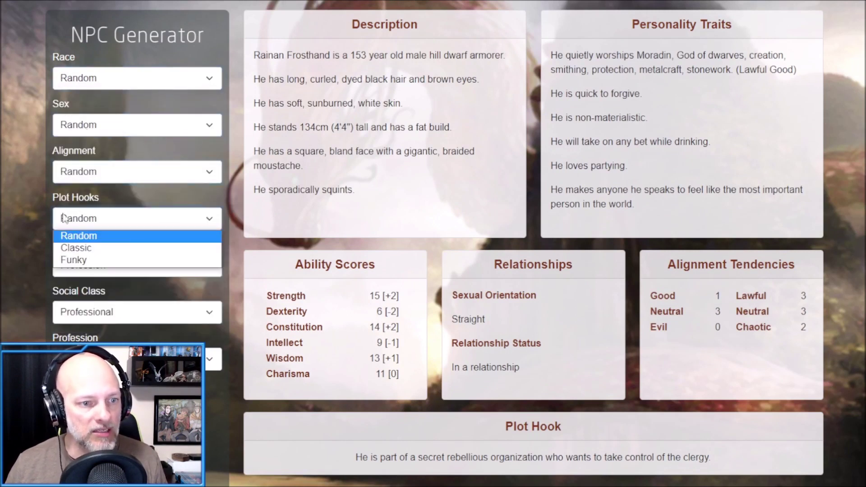
{"action": "left_click", "coordinate": [11, 206]}
Set the occupation to Class and review the available character classes
{"action": "scroll", "coordinate": [13, 200], "scroll_direction": "down", "scroll_amount": 4}
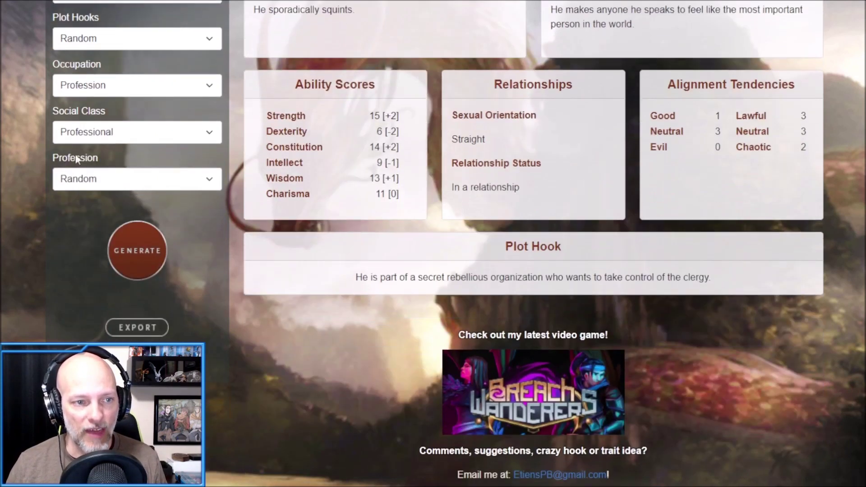
{"action": "left_click", "coordinate": [97, 93]}
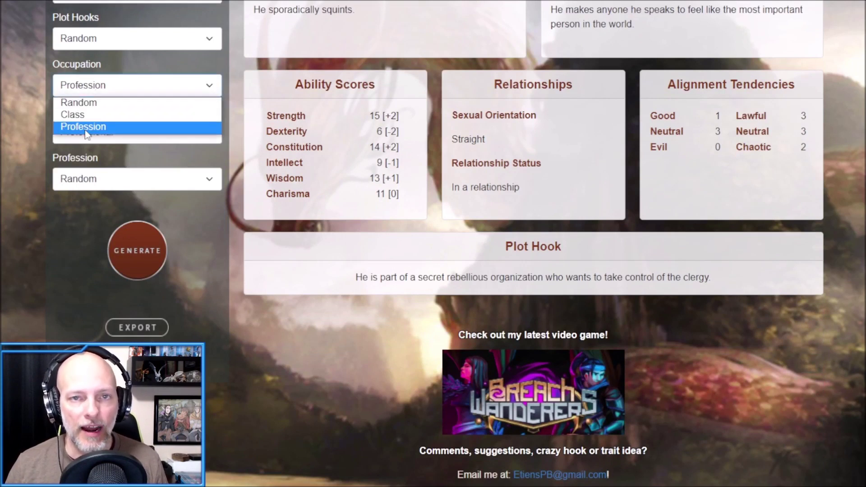
{"action": "left_click", "coordinate": [87, 116]}
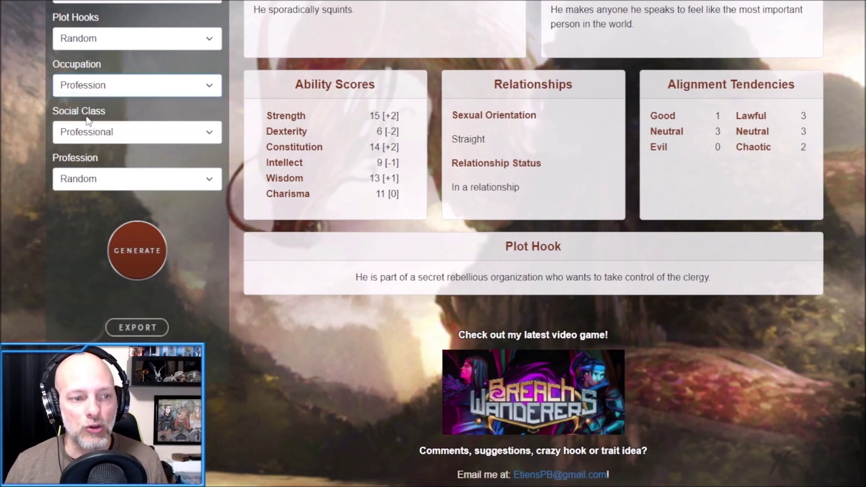
{"action": "left_click", "coordinate": [93, 132]}
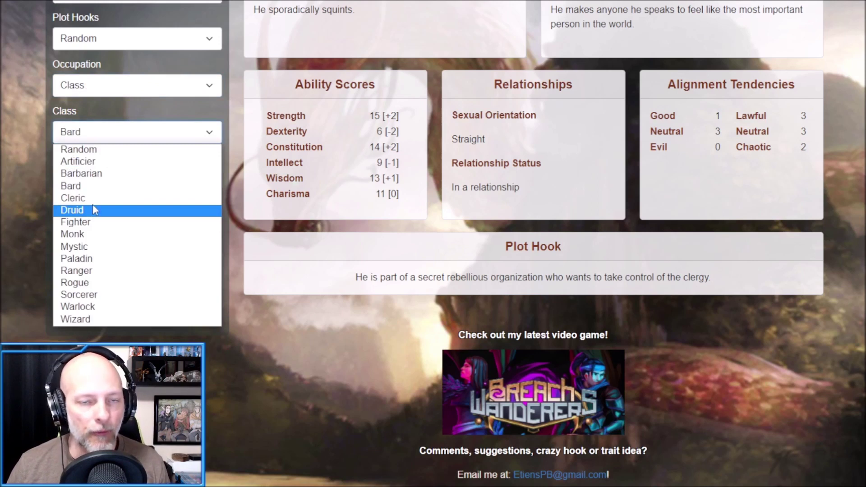
{"action": "key", "text": "Escape"}
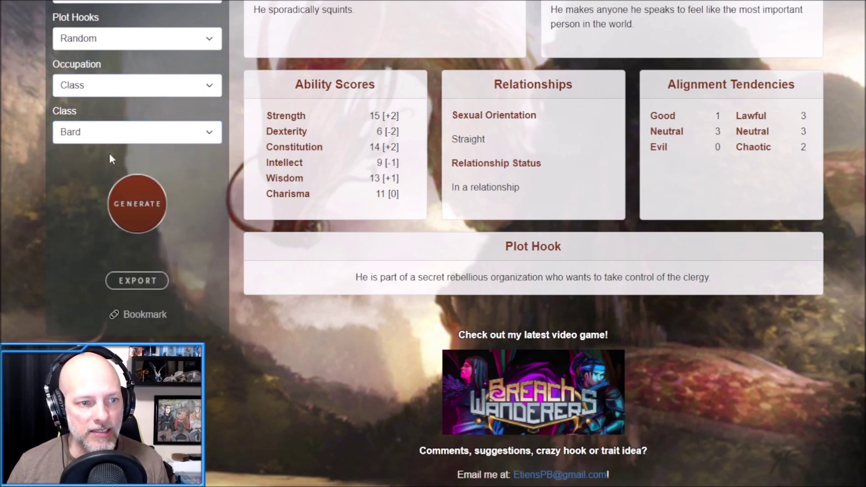
Set the occupation to Profession and the social class to Working Class, and review that class's professions
{"action": "left_click", "coordinate": [97, 85]}
{"action": "left_click", "coordinate": [101, 127]}
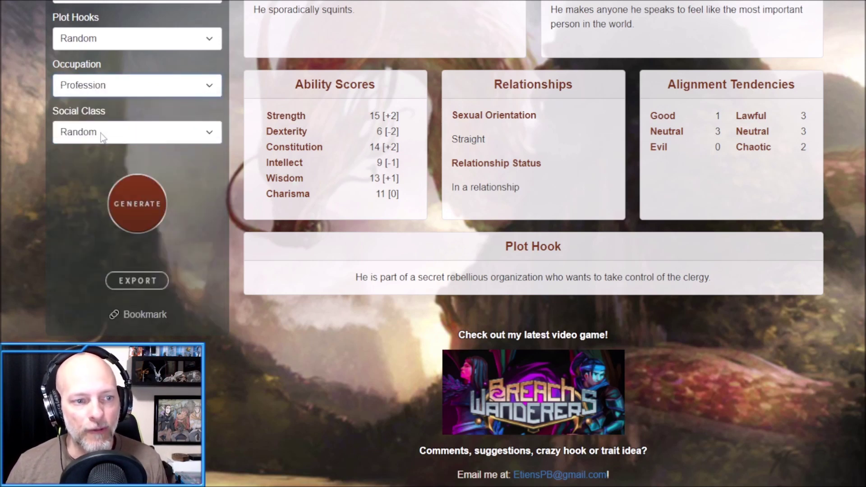
{"action": "left_click", "coordinate": [101, 134]}
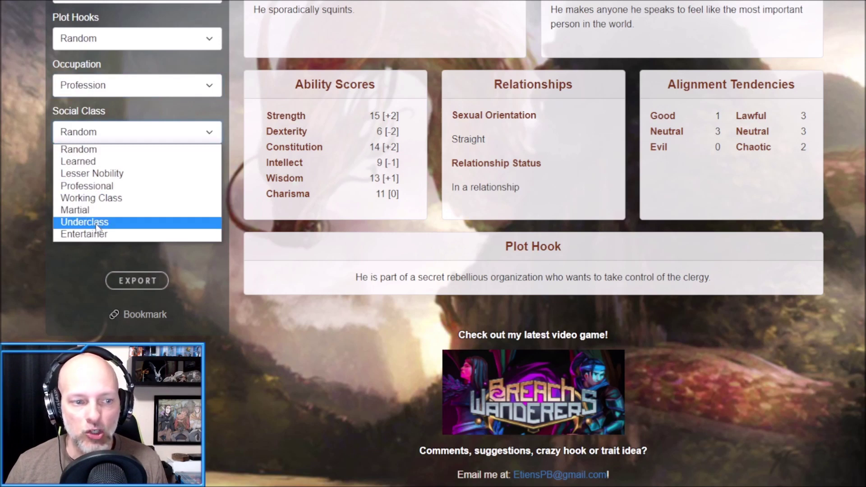
{"action": "left_click", "coordinate": [96, 198]}
{"action": "left_click", "coordinate": [99, 183]}
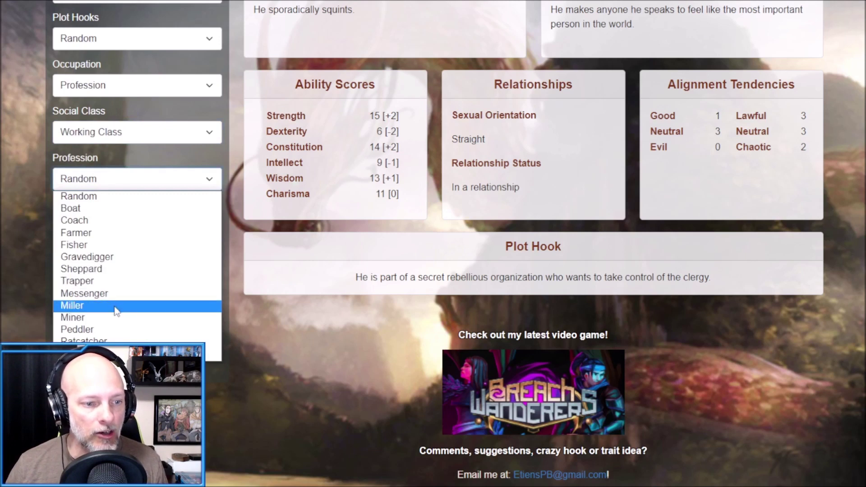
{"action": "left_click", "coordinate": [81, 198]}
{"action": "left_click", "coordinate": [98, 187]}
Set the social class to Professional and the profession to Jeweler
{"action": "left_click", "coordinate": [103, 132]}
{"action": "left_click", "coordinate": [108, 186]}
{"action": "left_click", "coordinate": [108, 180]}
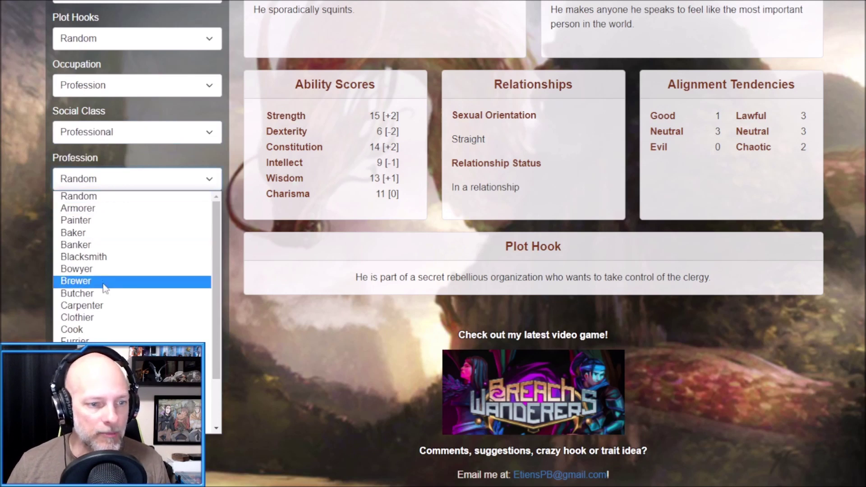
{"action": "key", "text": "Escape"}
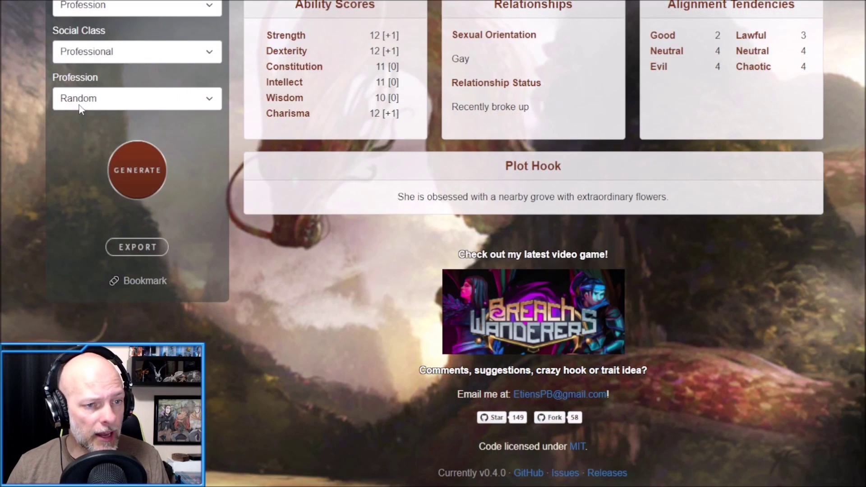
{"action": "left_click", "coordinate": [81, 107]}
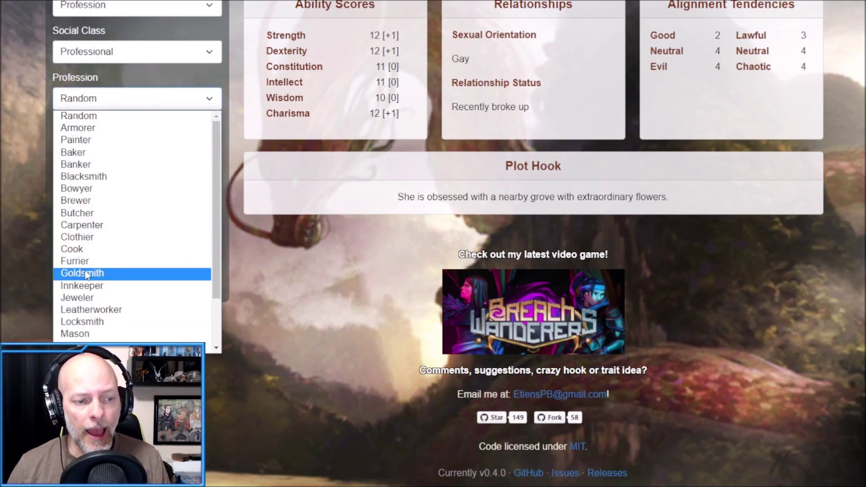
{"action": "scroll", "coordinate": [87, 274], "scroll_direction": "down", "scroll_amount": 2}
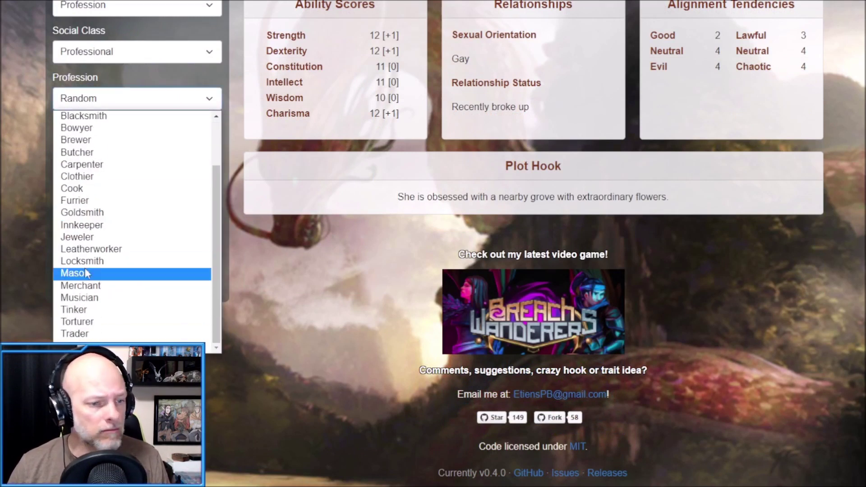
{"action": "left_click", "coordinate": [82, 239]}
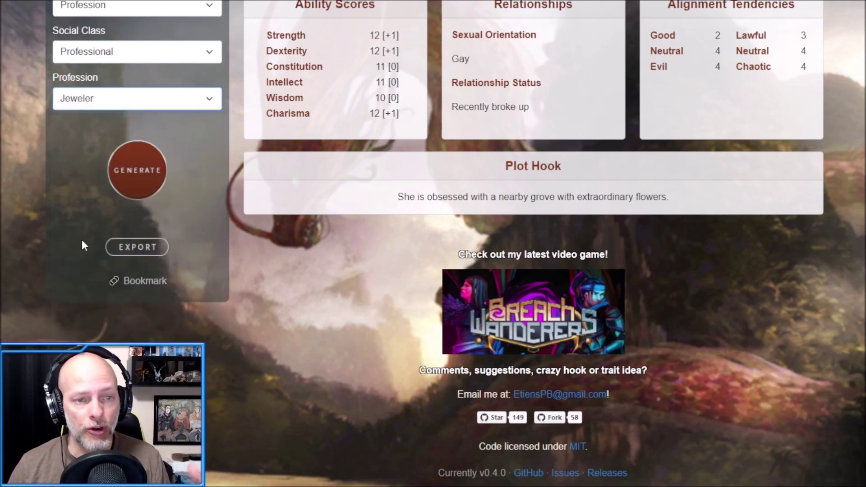
Read through the generated jeweler's description and personality traits line by line
{"action": "scroll", "coordinate": [26, 220], "scroll_direction": "up", "scroll_amount": 4}
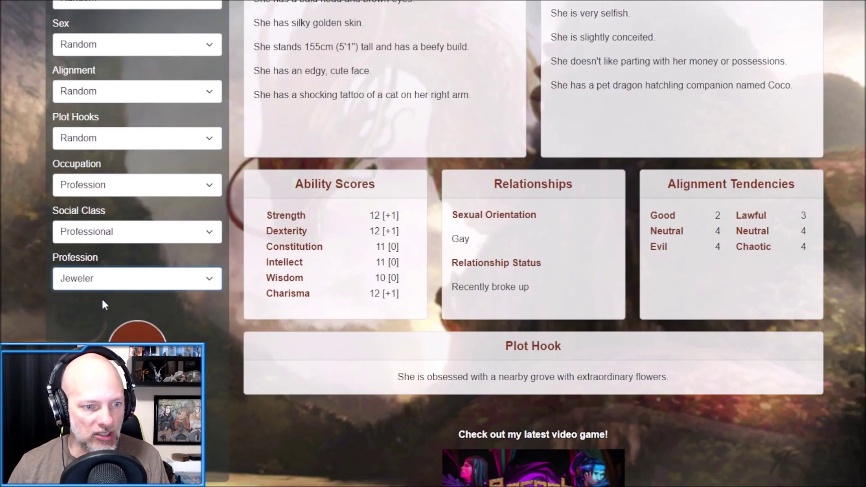
{"action": "scroll", "coordinate": [105, 303], "scroll_direction": "up", "scroll_amount": 2}
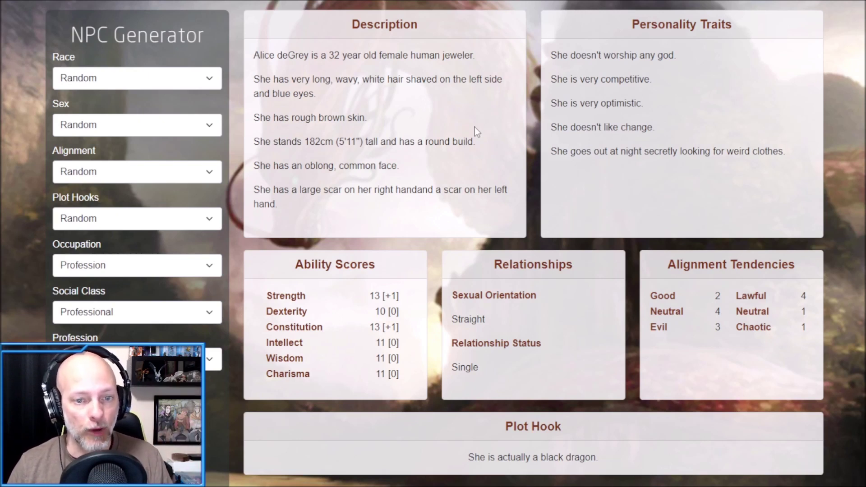
{"action": "left_click_drag", "start_coordinate": [376, 140], "coordinate": [477, 141]}
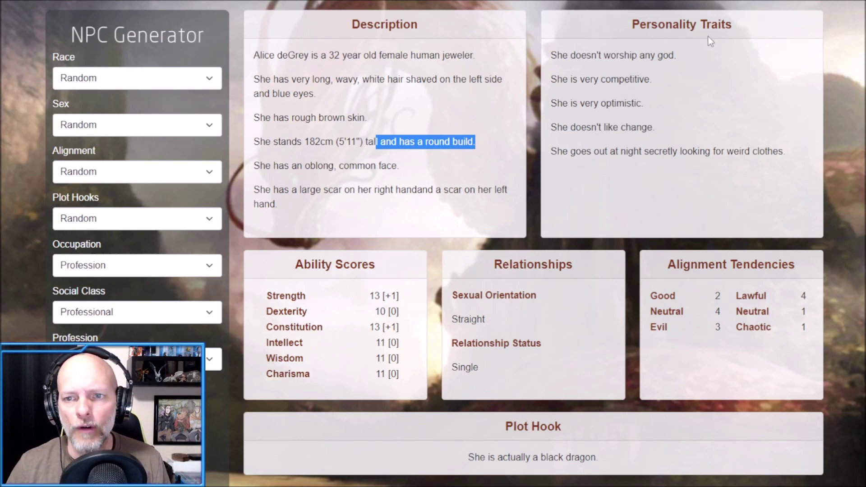
{"action": "triple_click", "coordinate": [682, 24]}
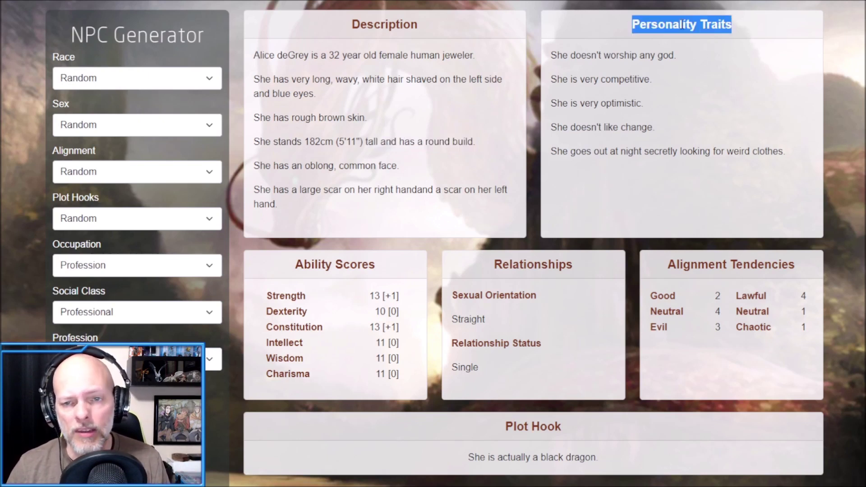
{"action": "triple_click", "coordinate": [623, 57]}
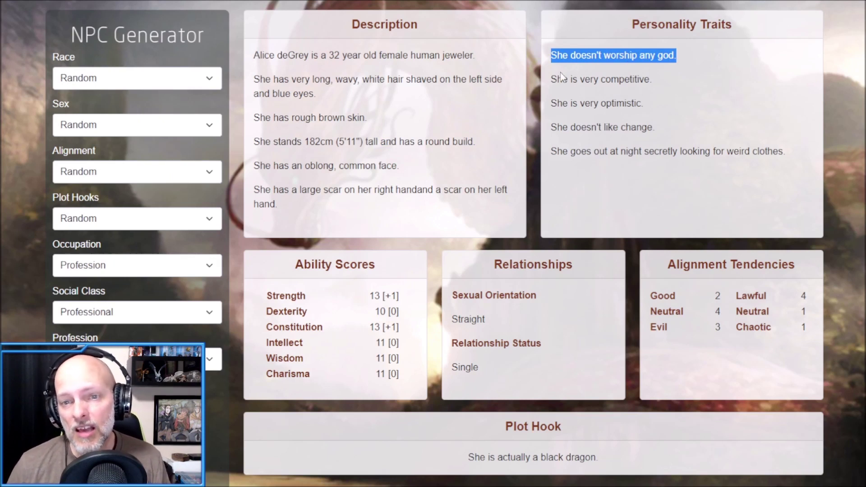
{"action": "left_click", "coordinate": [569, 80]}
{"action": "double_click", "coordinate": [574, 102]}
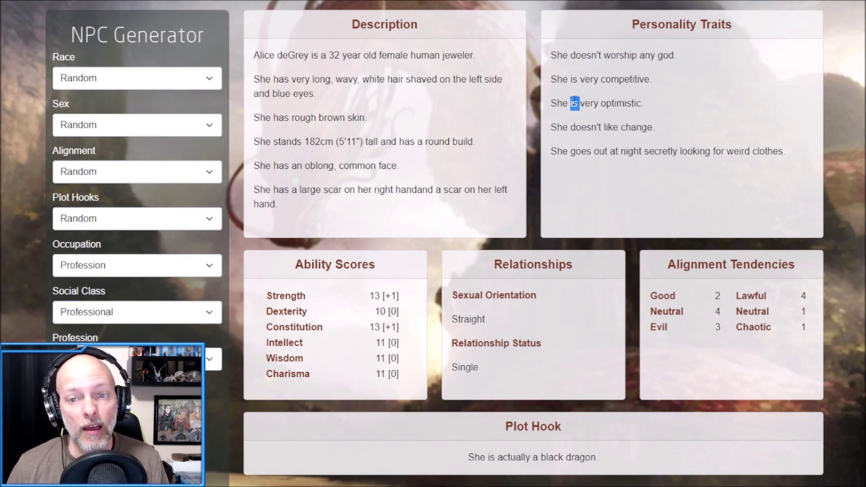
{"action": "left_click", "coordinate": [603, 128]}
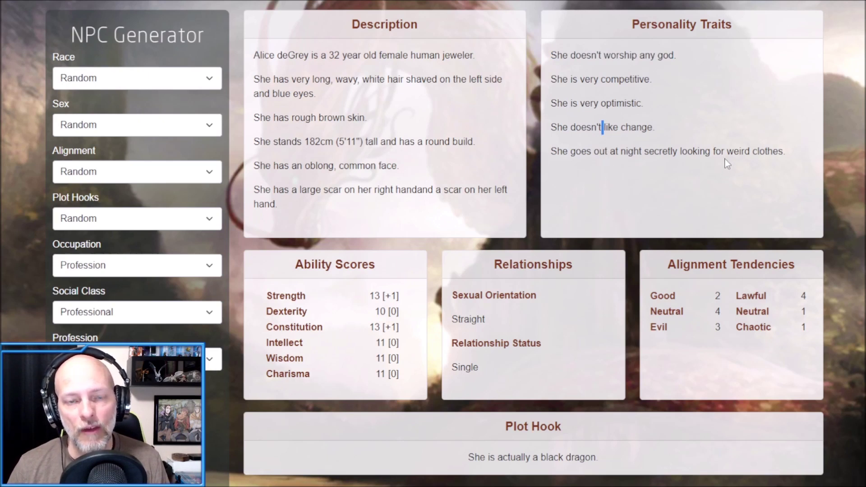
{"action": "triple_click", "coordinate": [716, 151]}
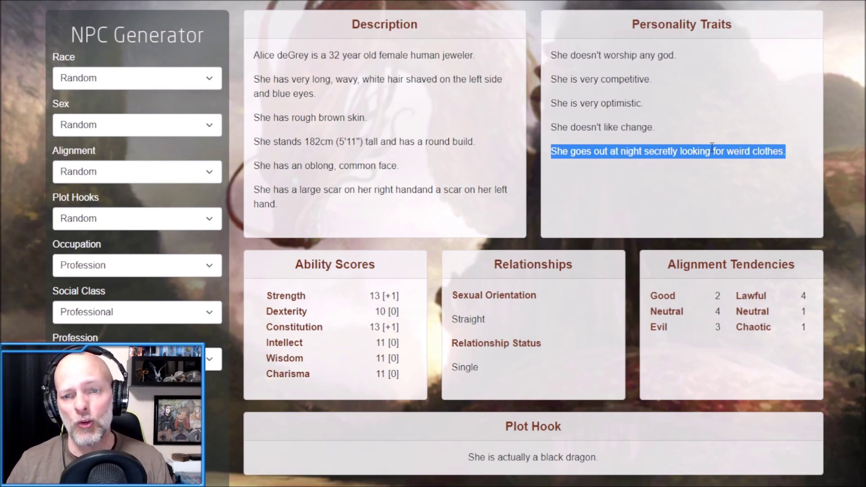
{"action": "left_click", "coordinate": [604, 103]}
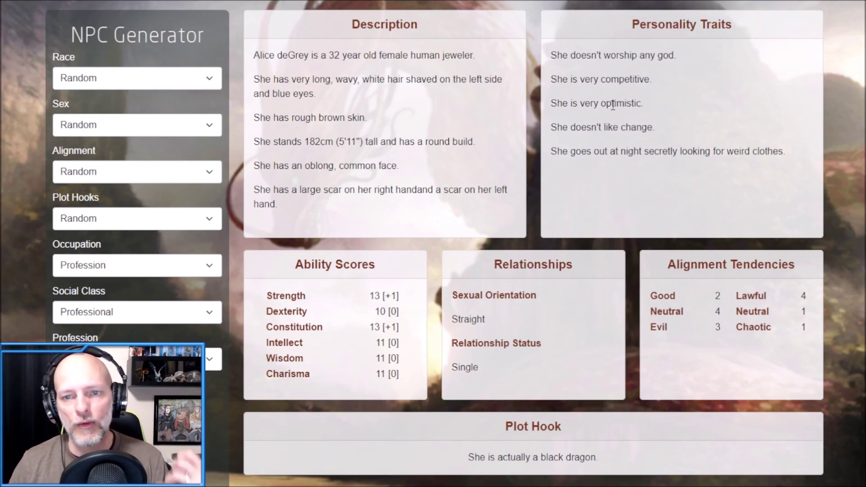
{"action": "double_click", "coordinate": [621, 81]}
Examine the jeweler's ability scores, relationships, alignment tendencies and plot hook
{"action": "scroll", "coordinate": [621, 82], "scroll_direction": "down", "scroll_amount": 5}
{"action": "scroll", "coordinate": [640, 111], "scroll_direction": "up", "scroll_amount": 1}
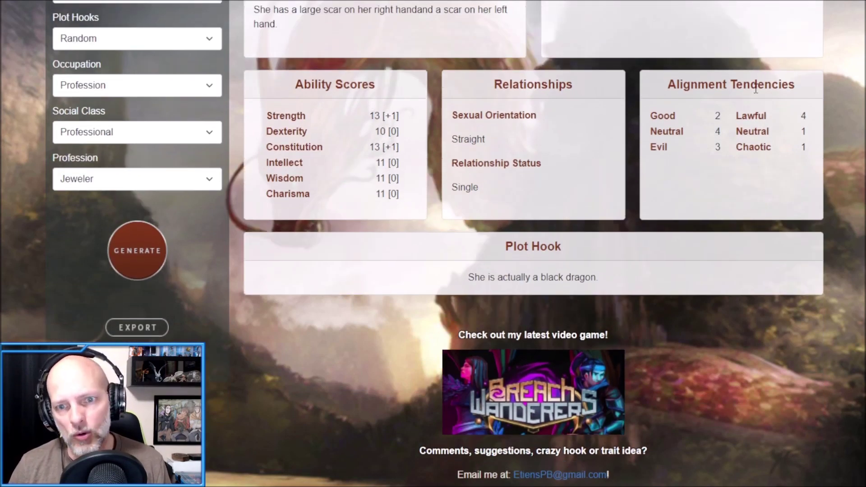
{"action": "scroll", "coordinate": [700, 129], "scroll_direction": "down", "scroll_amount": 2}
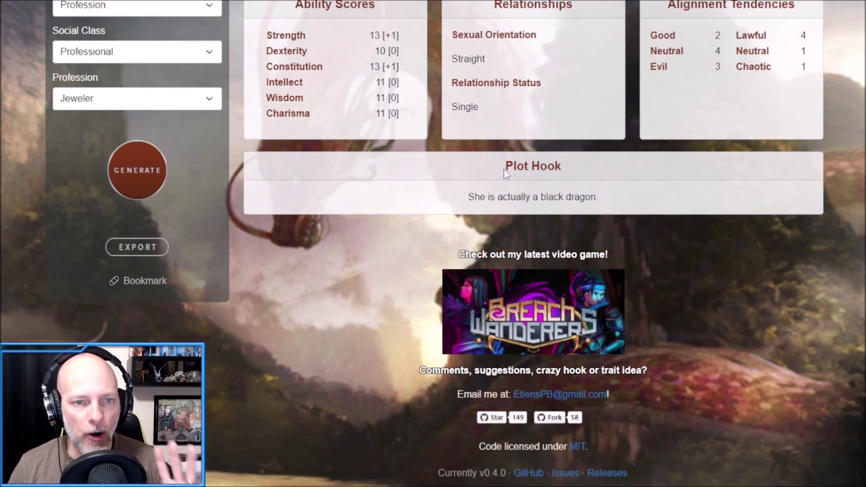
{"action": "scroll", "coordinate": [505, 170], "scroll_direction": "up", "scroll_amount": 5}
{"action": "scroll", "coordinate": [505, 172], "scroll_direction": "down", "scroll_amount": 5}
{"action": "scroll", "coordinate": [441, 196], "scroll_direction": "up", "scroll_amount": 1}
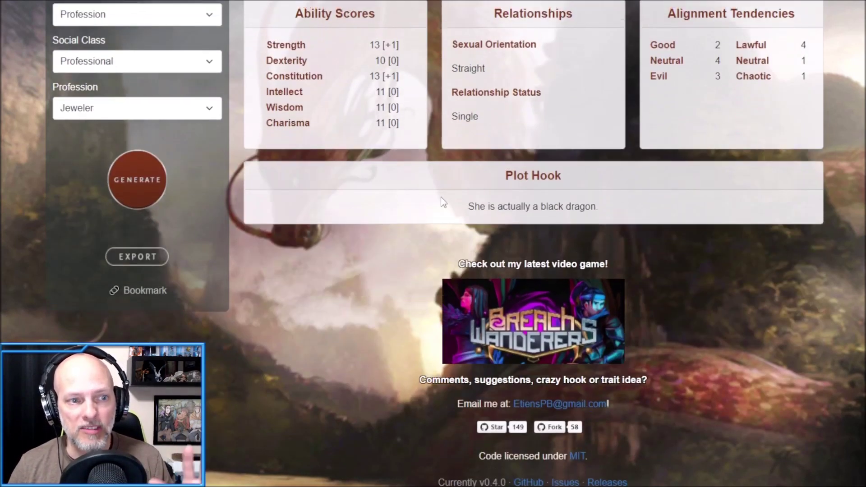
Check which plot hook types can be chosen, and reread the NPC's plot hook
{"action": "scroll", "coordinate": [440, 197], "scroll_direction": "up", "scroll_amount": 3}
{"action": "left_click", "coordinate": [105, 81]}
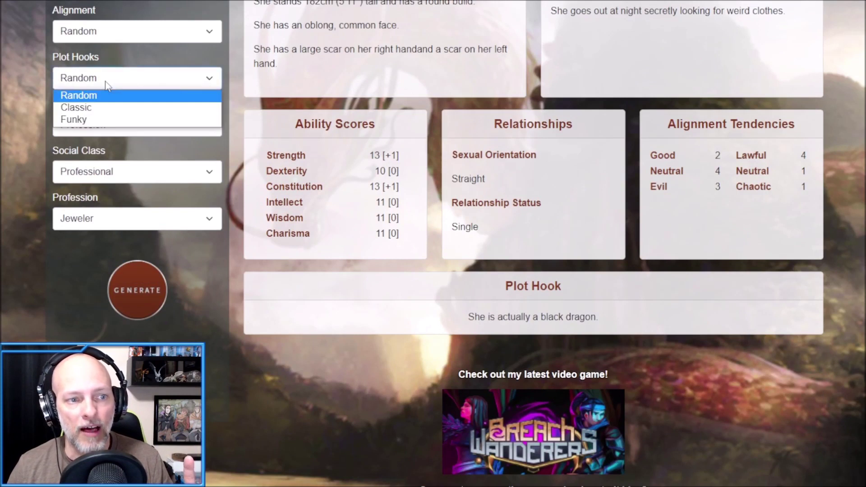
{"action": "key", "text": "Escape"}
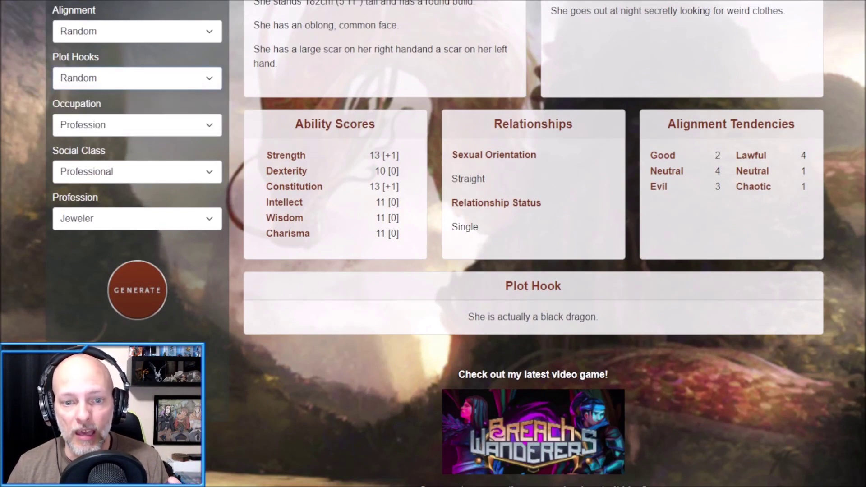
{"action": "scroll", "coordinate": [518, 297], "scroll_direction": "down", "scroll_amount": 3}
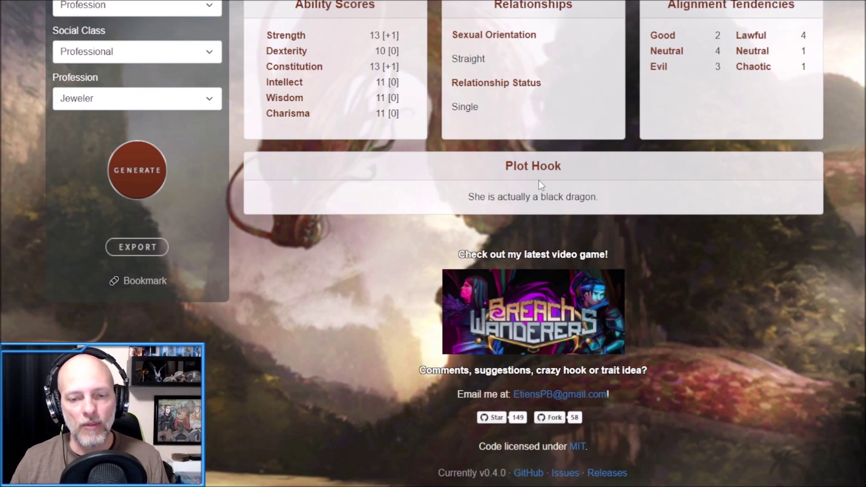
{"action": "scroll", "coordinate": [494, 226], "scroll_direction": "up", "scroll_amount": 5}
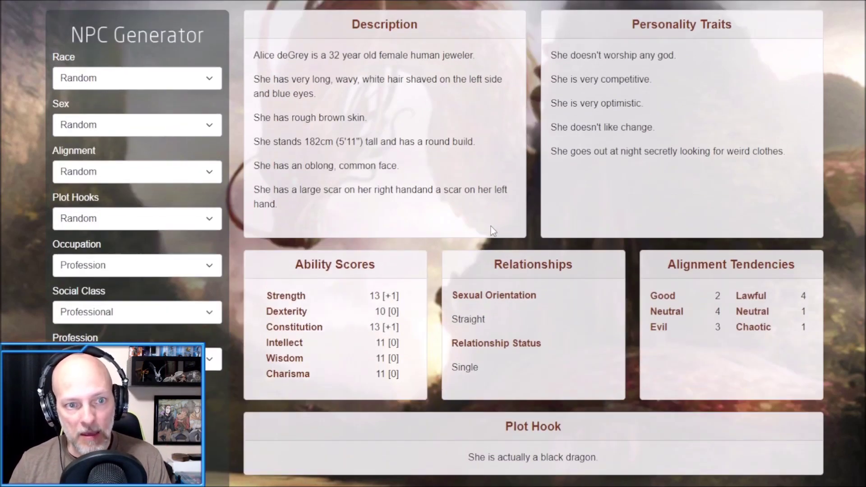
{"action": "scroll", "coordinate": [491, 227], "scroll_direction": "down", "scroll_amount": 5}
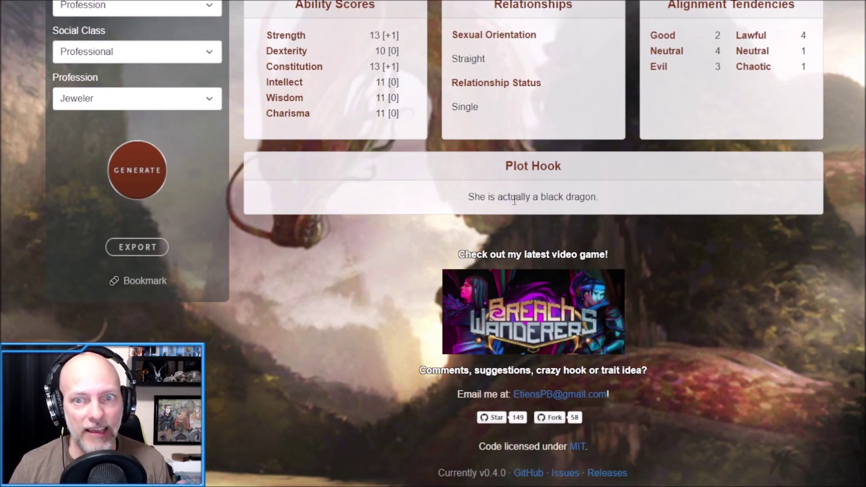
{"action": "scroll", "coordinate": [510, 215], "scroll_direction": "up", "scroll_amount": 5}
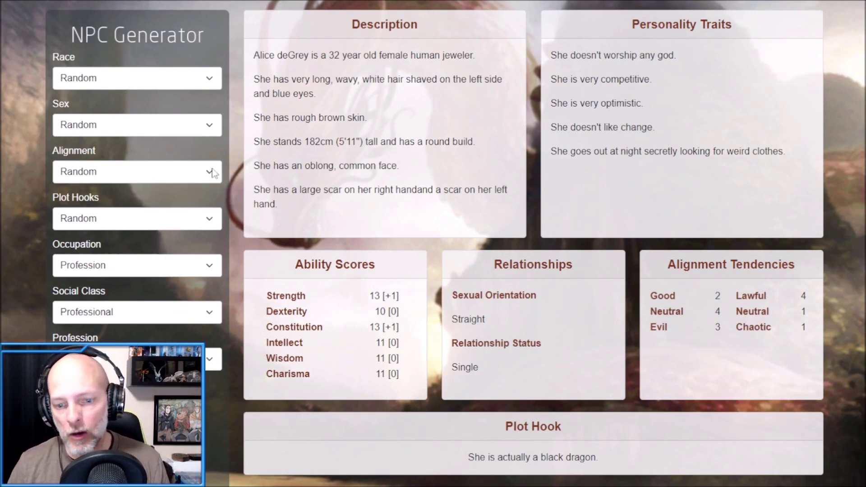
{"action": "scroll", "coordinate": [358, 229], "scroll_direction": "down", "scroll_amount": 3}
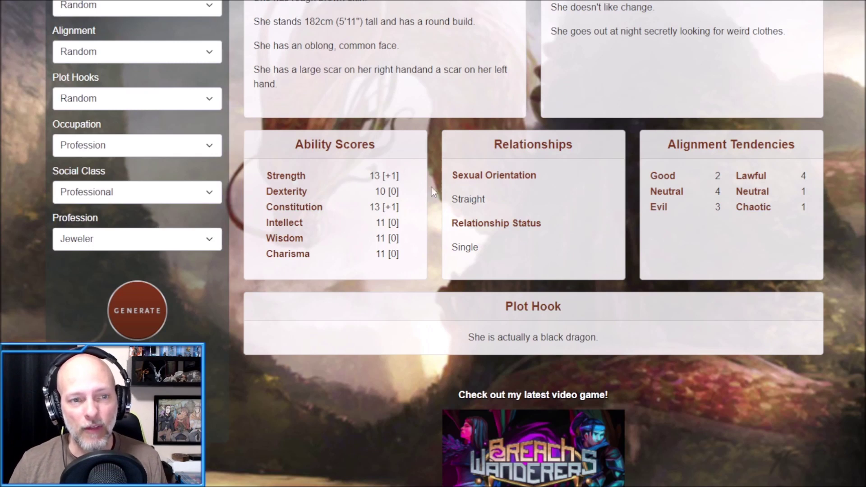
{"action": "scroll", "coordinate": [179, 168], "scroll_direction": "up", "scroll_amount": 3}
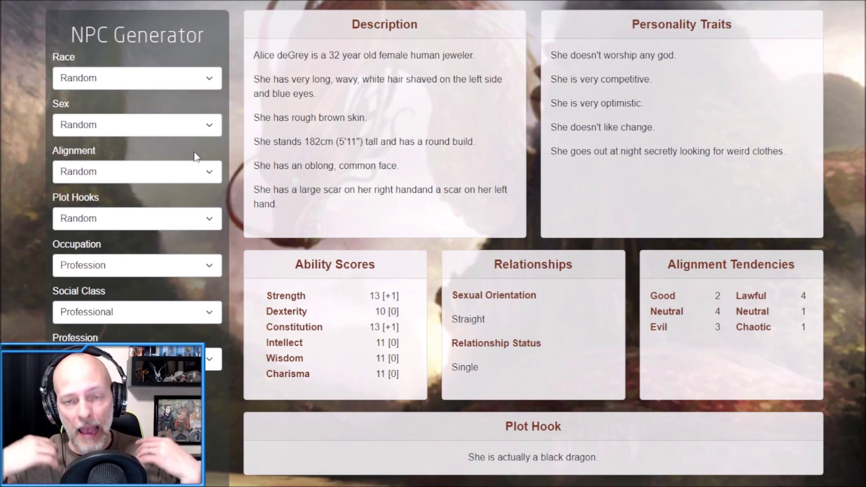
Set the profession to Blacksmith and generate two new NPCs, one after the other
{"action": "scroll", "coordinate": [115, 255], "scroll_direction": "down", "scroll_amount": 3}
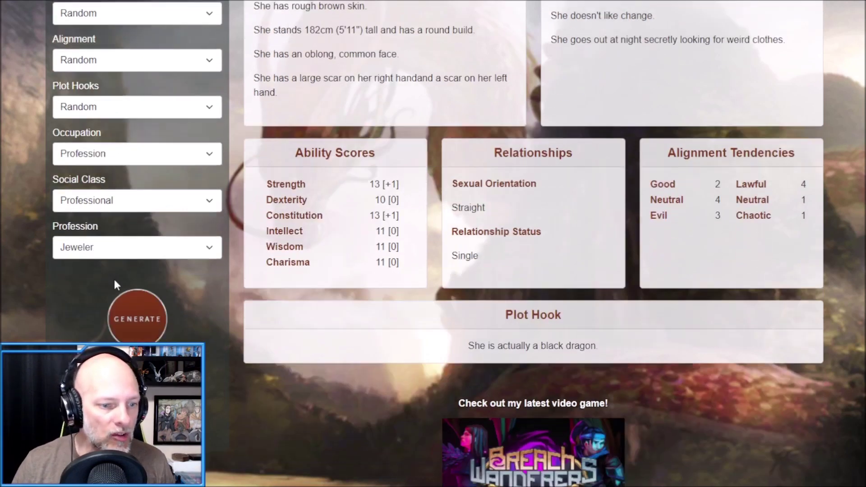
{"action": "left_click", "coordinate": [109, 238]}
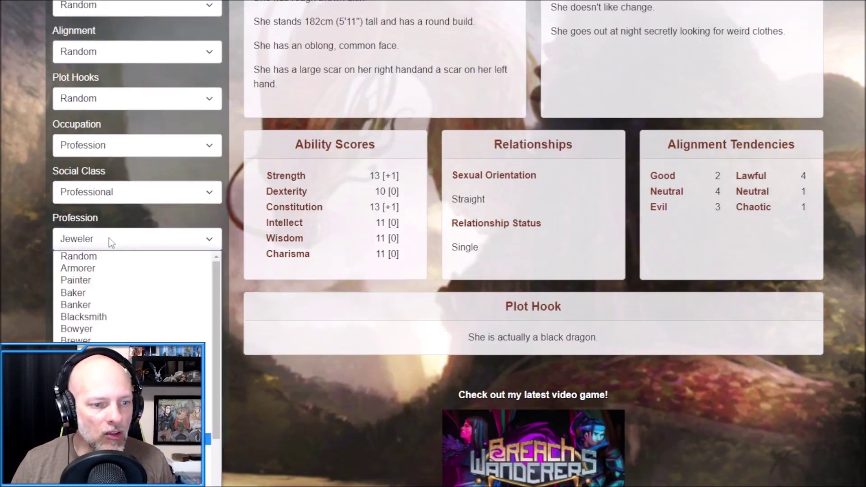
{"action": "left_click", "coordinate": [107, 318]}
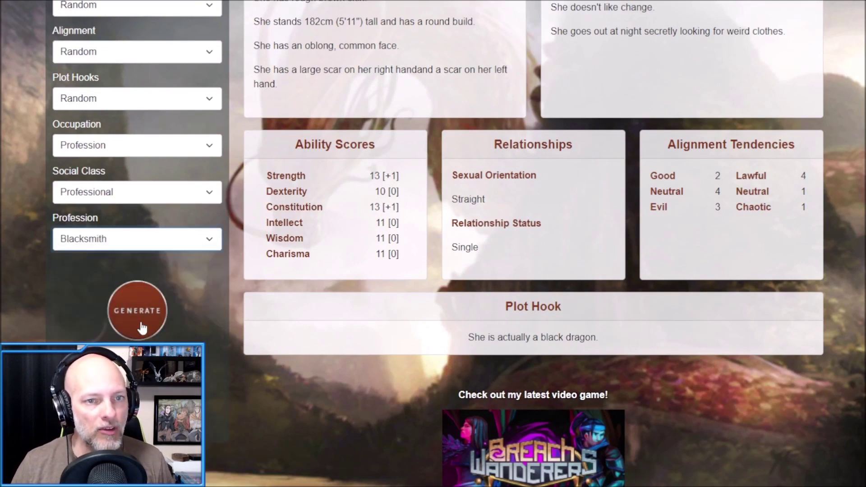
{"action": "scroll", "coordinate": [113, 316], "scroll_direction": "up", "scroll_amount": 1}
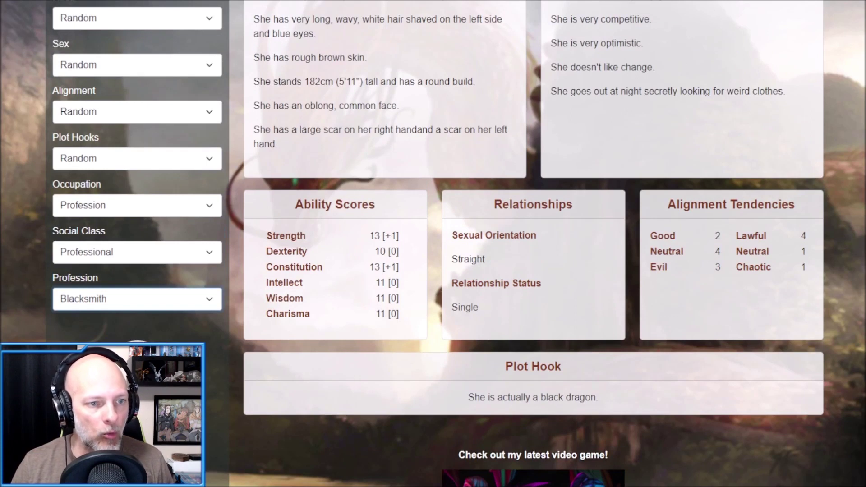
{"action": "left_click", "coordinate": [113, 356]}
{"action": "scroll", "coordinate": [78, 260], "scroll_direction": "up", "scroll_amount": 1}
{"action": "scroll", "coordinate": [78, 259], "scroll_direction": "up", "scroll_amount": 1}
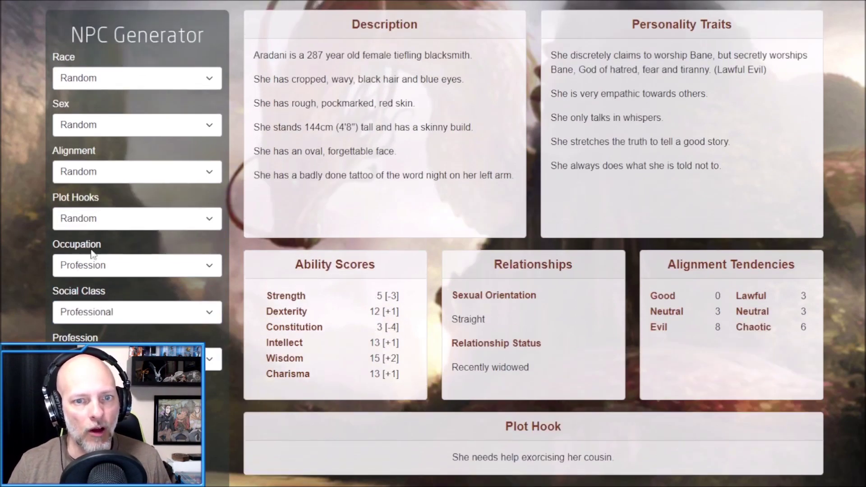
{"action": "left_click", "coordinate": [112, 393]}
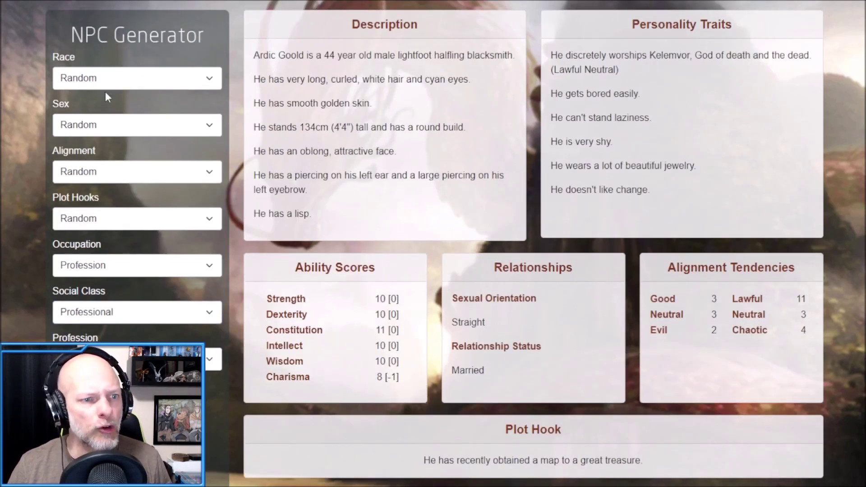
Set the race to Dwarf and the subrace to Mountain Dwarf, and generate a new blacksmith
{"action": "left_click", "coordinate": [108, 79]}
{"action": "left_click", "coordinate": [108, 131]}
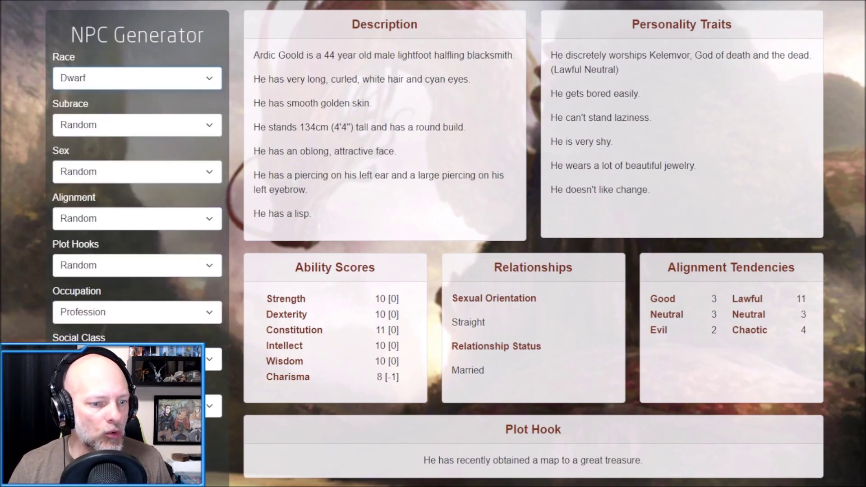
{"action": "left_click", "coordinate": [90, 124]}
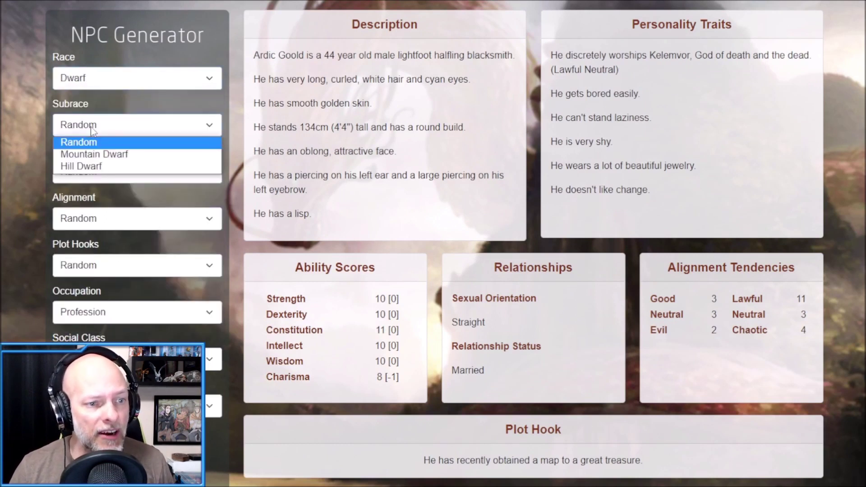
{"action": "left_click", "coordinate": [92, 155]}
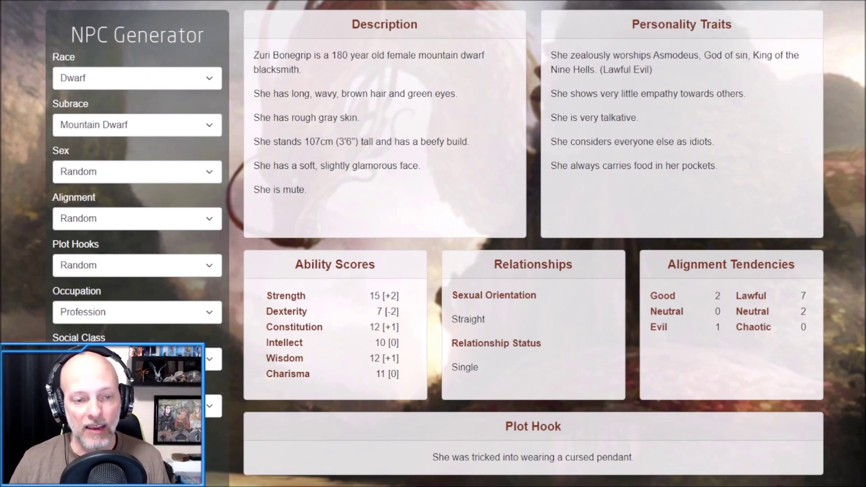
Read the mountain dwarf's description and personality traits, highlighting the notable lines
{"action": "triple_click", "coordinate": [260, 193]}
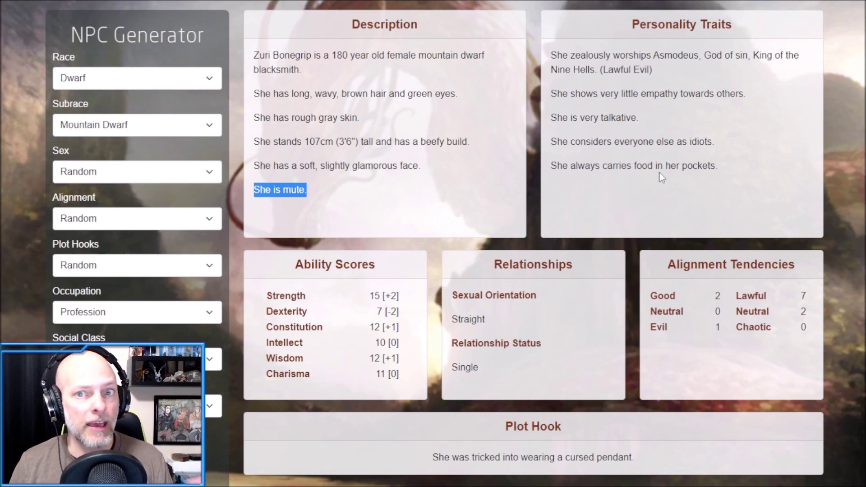
{"action": "left_click_drag", "start_coordinate": [653, 71], "coordinate": [550, 55]}
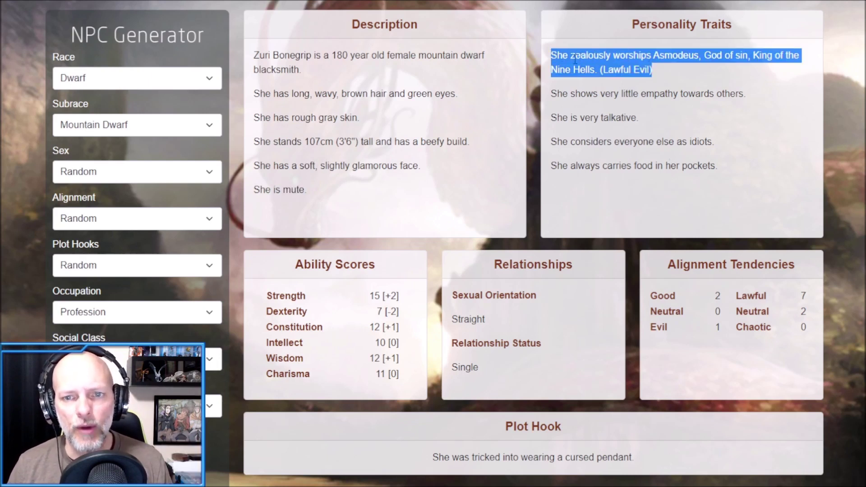
{"action": "triple_click", "coordinate": [657, 167]}
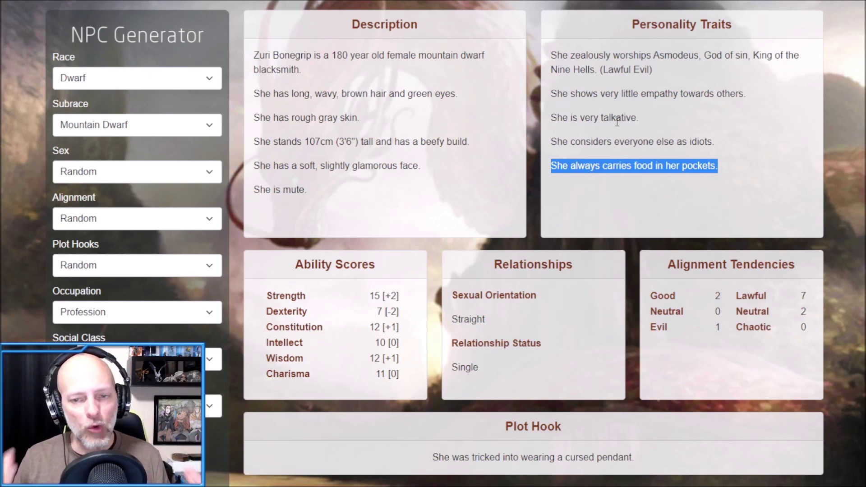
{"action": "double_click", "coordinate": [618, 145]}
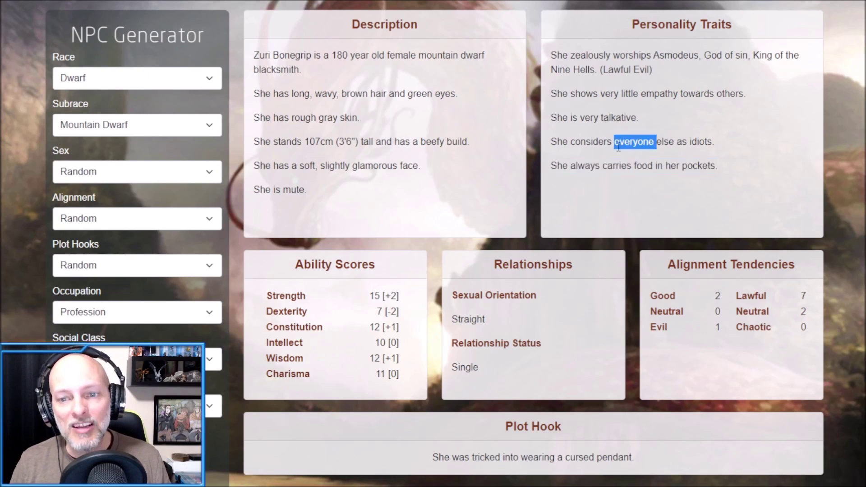
{"action": "triple_click", "coordinate": [627, 144]}
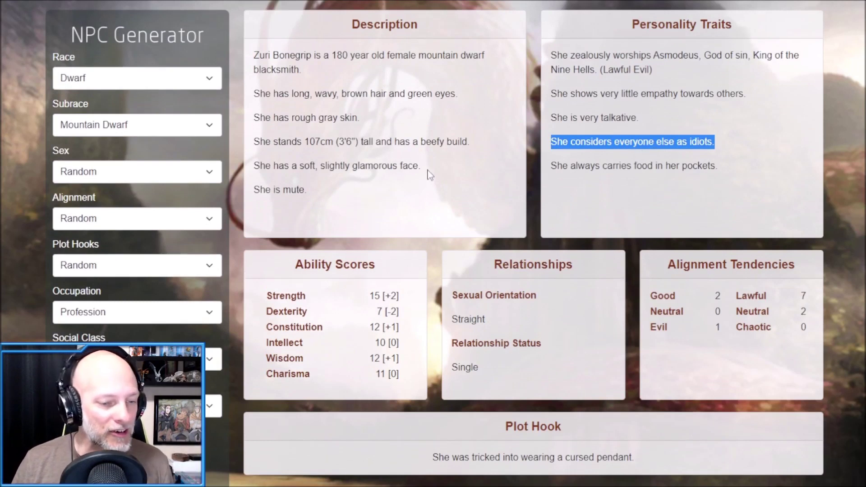
Look over the export option and the mountain dwarf's ability scores, relationships and plot hook
{"action": "scroll", "coordinate": [429, 175], "scroll_direction": "down", "scroll_amount": 6}
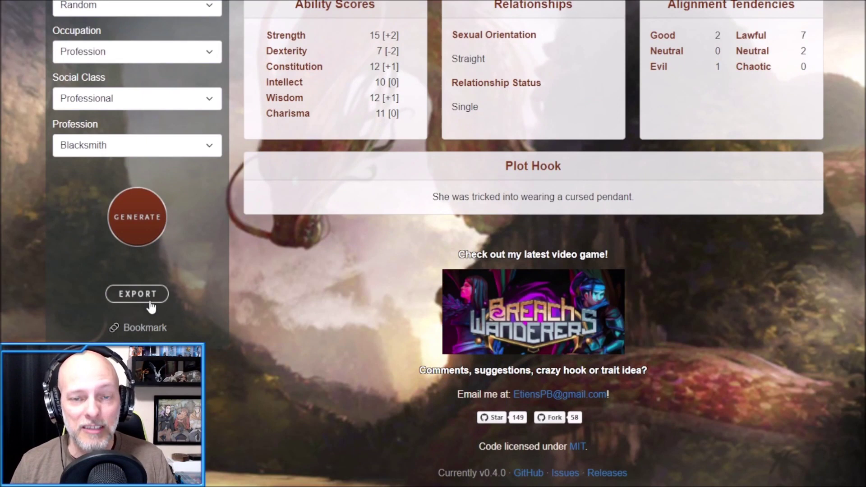
{"action": "scroll", "coordinate": [251, 277], "scroll_direction": "up", "scroll_amount": 6}
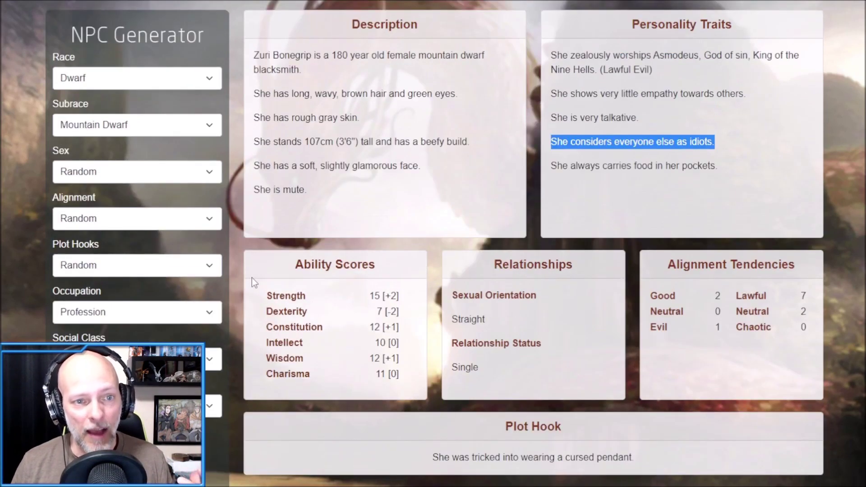
{"action": "scroll", "coordinate": [478, 219], "scroll_direction": "down", "scroll_amount": 4}
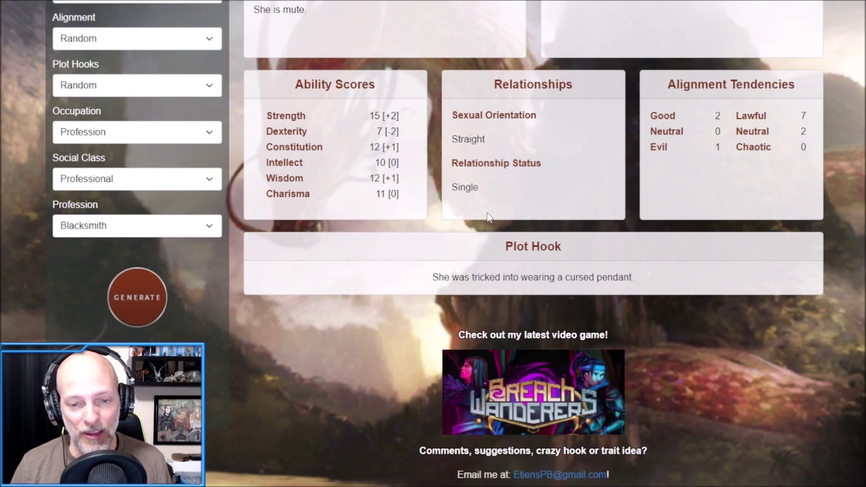
{"action": "scroll", "coordinate": [492, 215], "scroll_direction": "down", "scroll_amount": 2}
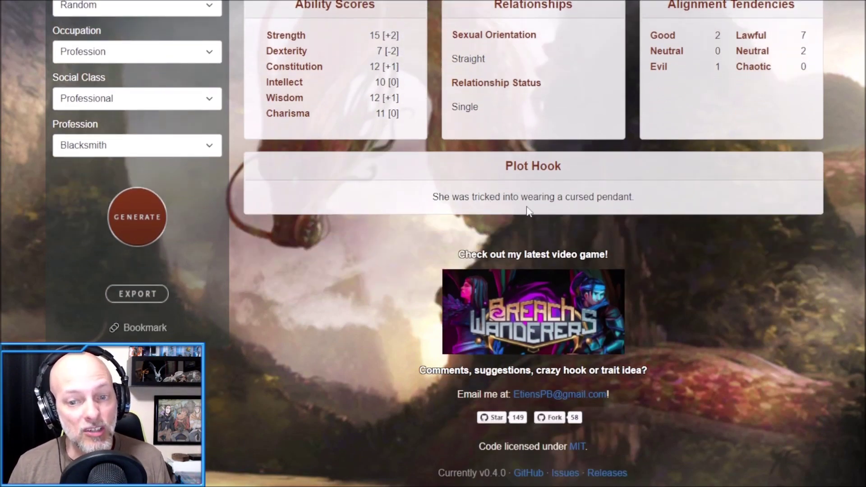
{"action": "scroll", "coordinate": [443, 242], "scroll_direction": "up", "scroll_amount": 6}
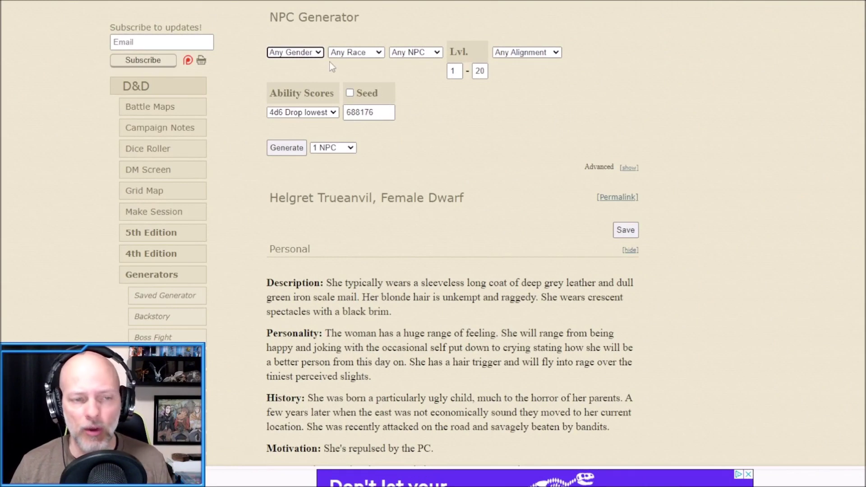
On the second NPC generator, check the available gender, race, class and alignment options, leaving them set to any
{"action": "left_click", "coordinate": [320, 54]}
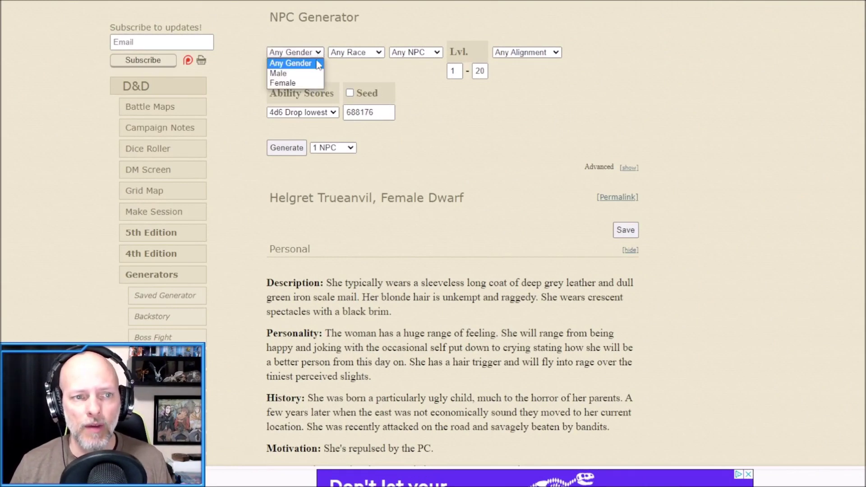
{"action": "left_click", "coordinate": [365, 53]}
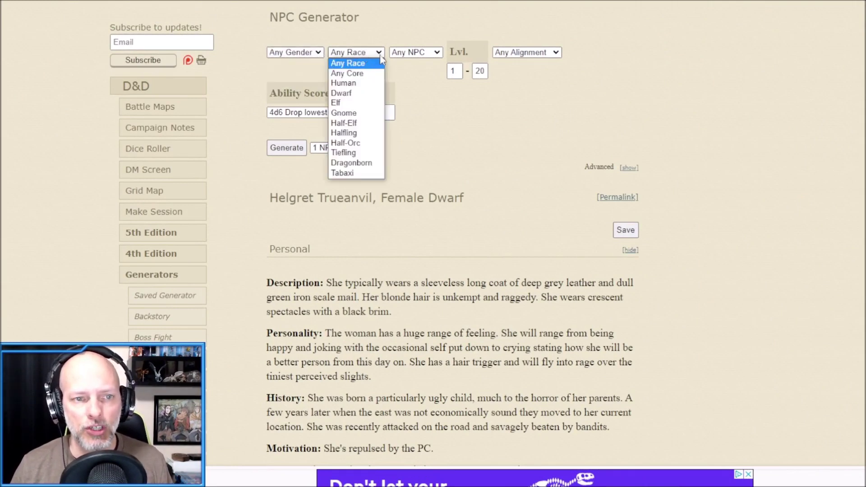
{"action": "left_click", "coordinate": [408, 54]}
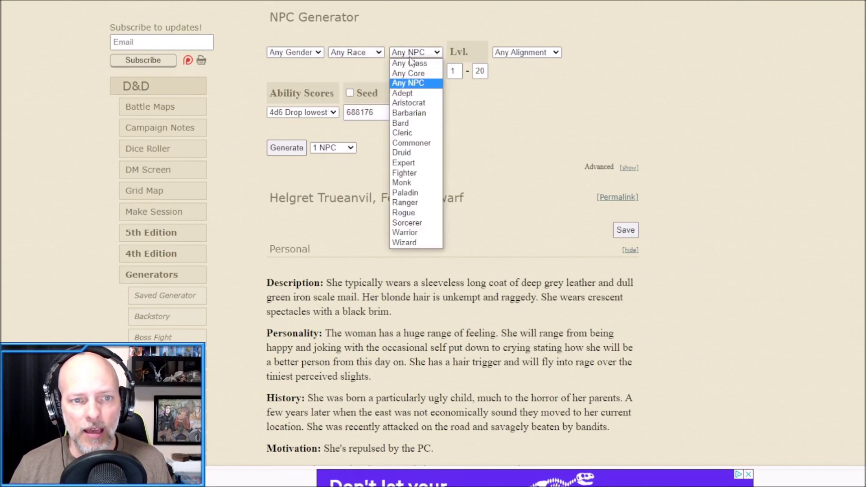
{"action": "left_click", "coordinate": [427, 84]}
{"action": "left_click", "coordinate": [539, 52]}
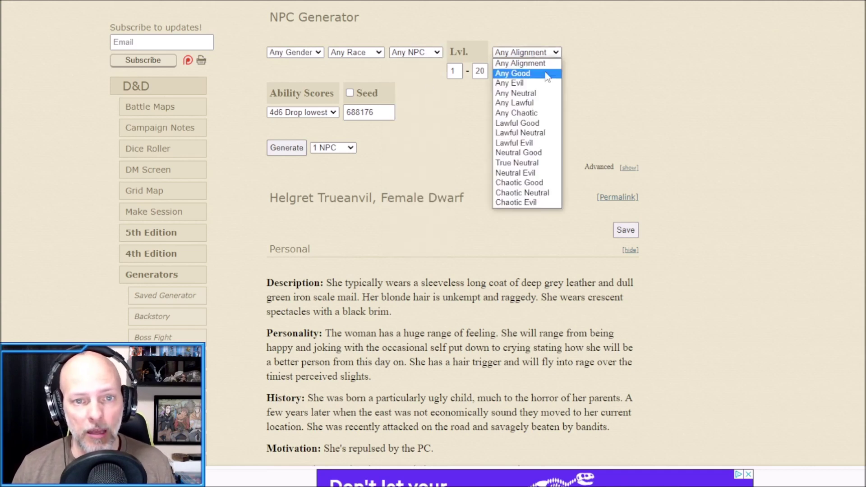
{"action": "left_click", "coordinate": [617, 54]}
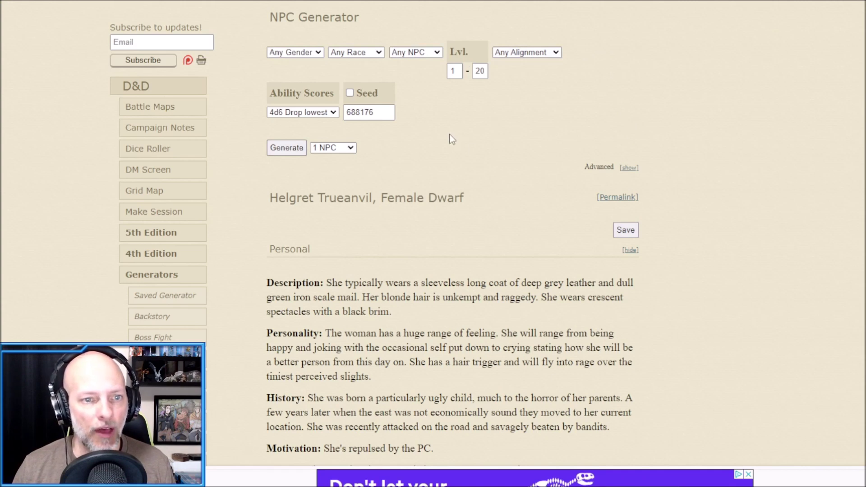
Set the number of NPCs to 3 and run the generator
{"action": "scroll", "coordinate": [453, 139], "scroll_direction": "down", "scroll_amount": 10}
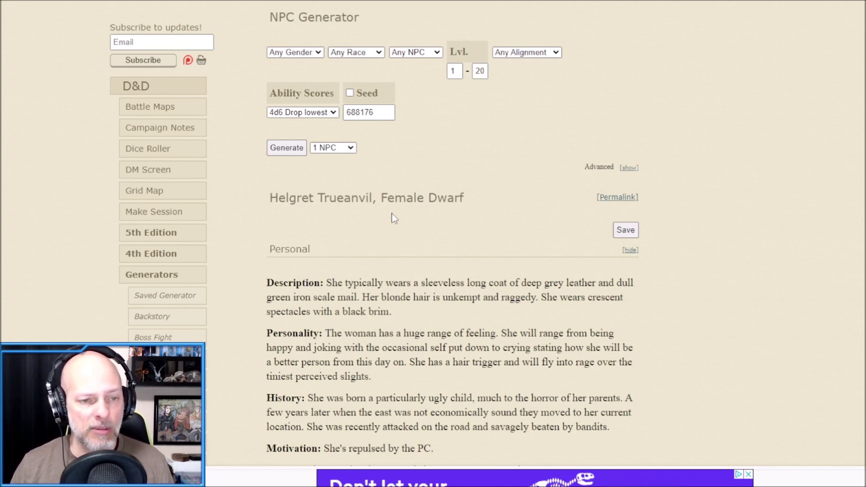
{"action": "left_click", "coordinate": [341, 148]}
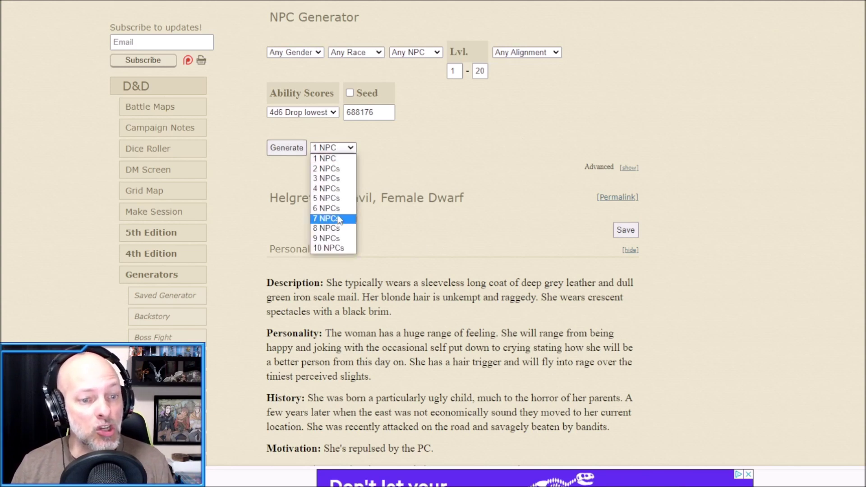
{"action": "left_click", "coordinate": [337, 180]}
{"action": "left_click", "coordinate": [289, 150]}
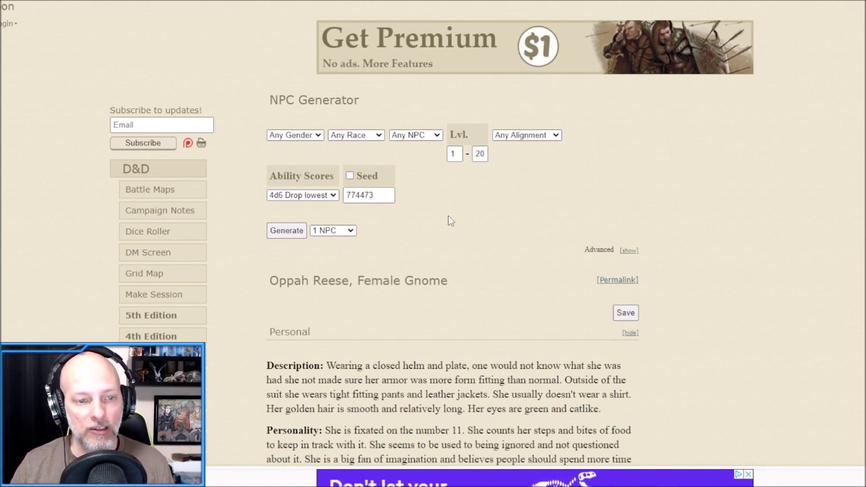
Read the generated gnome's description, personality, history, motivation, ideals, flaws, bonds, occupation and voice
{"action": "scroll", "coordinate": [450, 221], "scroll_direction": "down", "scroll_amount": 4}
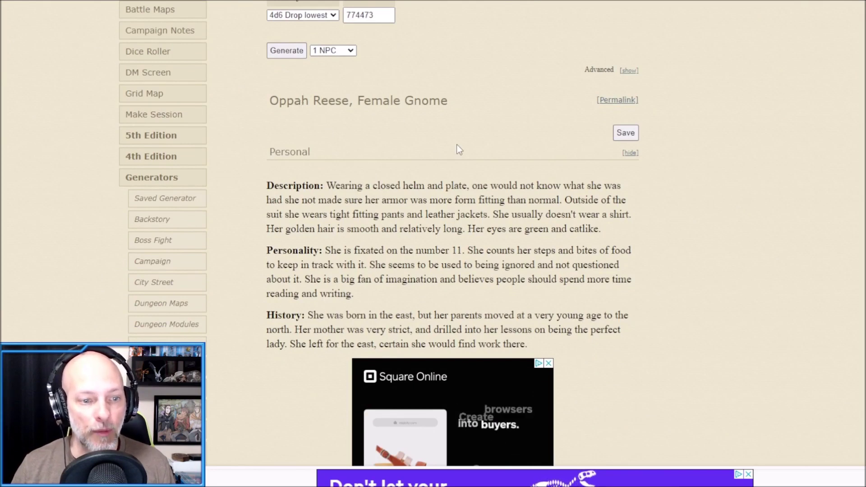
{"action": "scroll", "coordinate": [458, 149], "scroll_direction": "down", "scroll_amount": 1}
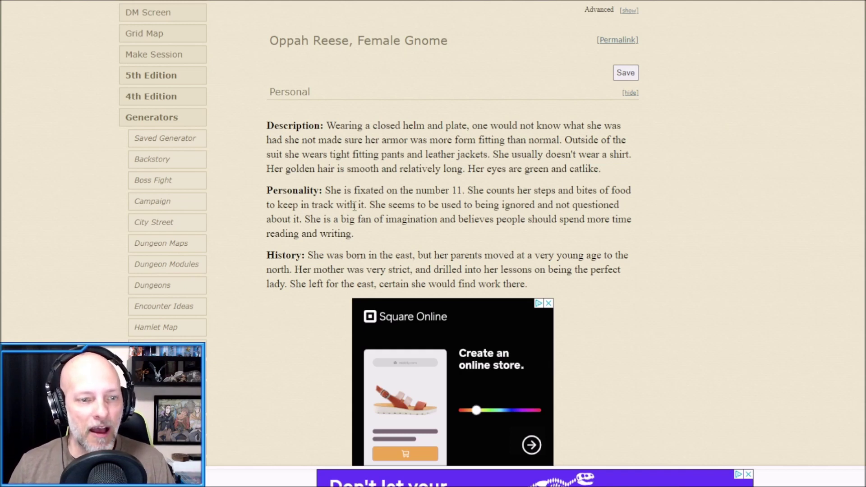
{"action": "scroll", "coordinate": [368, 189], "scroll_direction": "down", "scroll_amount": 1}
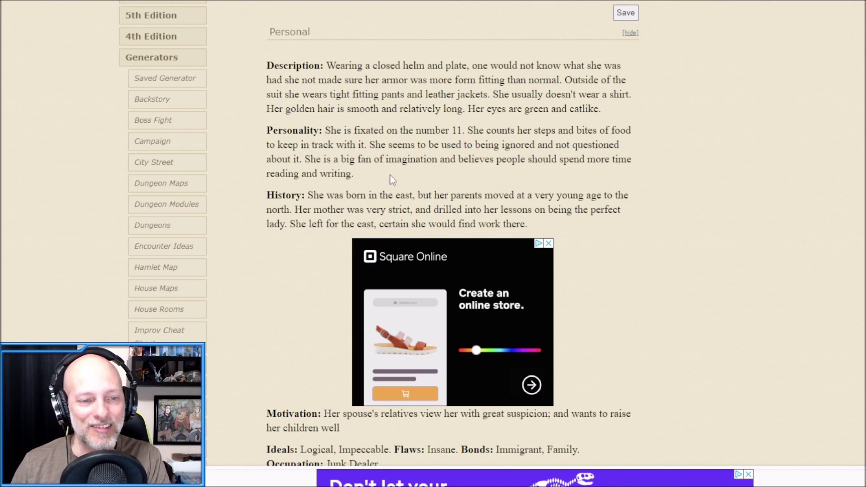
{"action": "scroll", "coordinate": [397, 175], "scroll_direction": "down", "scroll_amount": 3}
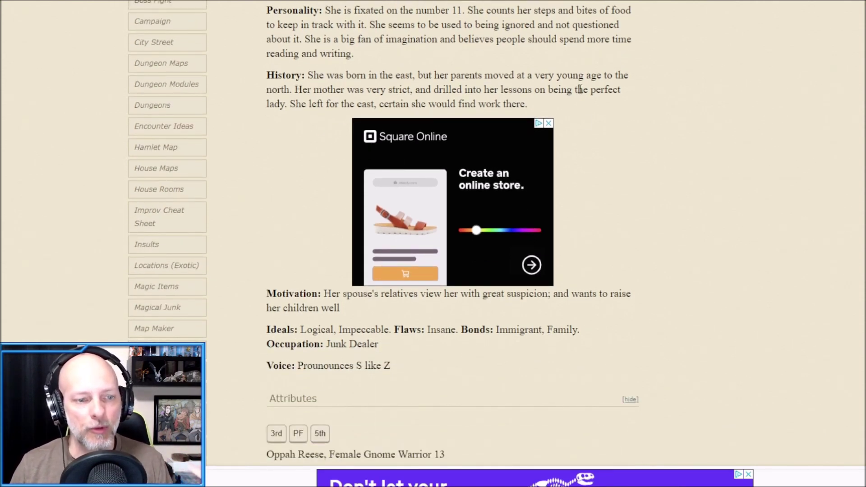
Read the gnome's flaws, bonds, occupation and voice, and look over her attributes and edition options
{"action": "scroll", "coordinate": [541, 189], "scroll_direction": "down", "scroll_amount": 4}
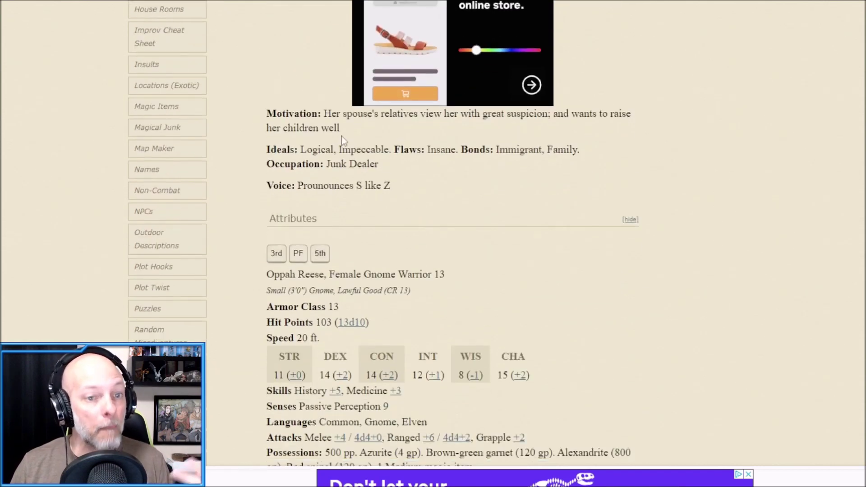
{"action": "scroll", "coordinate": [343, 140], "scroll_direction": "down", "scroll_amount": 1}
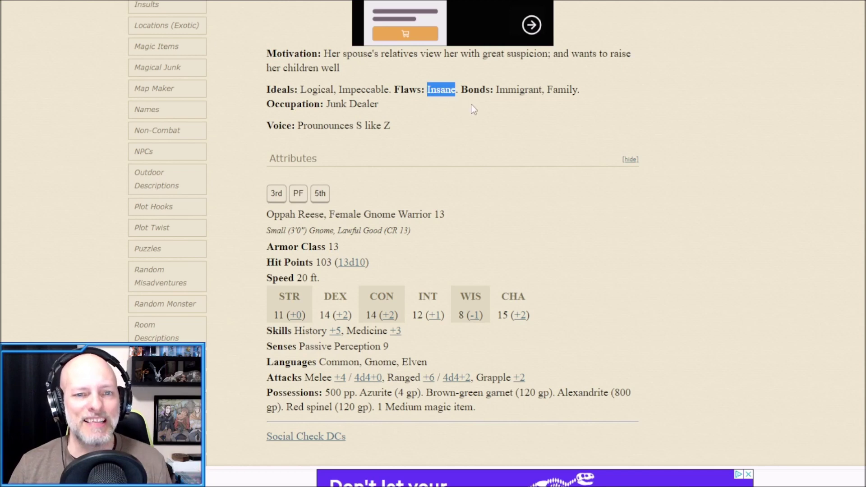
{"action": "double_click", "coordinate": [520, 90]}
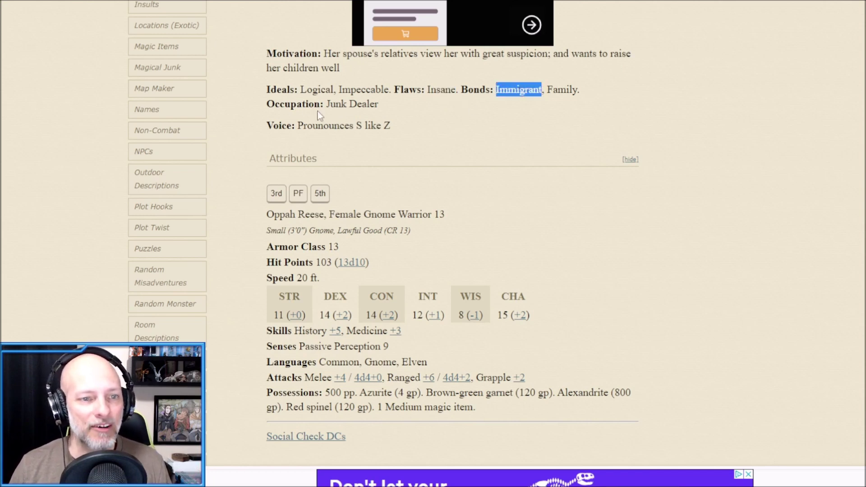
{"action": "triple_click", "coordinate": [332, 103]}
{"action": "left_click", "coordinate": [370, 111]}
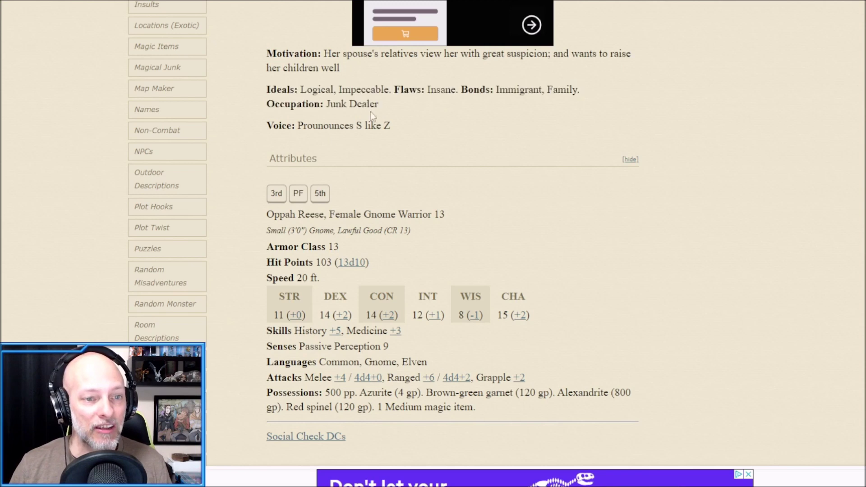
{"action": "left_click_drag", "start_coordinate": [272, 125], "coordinate": [395, 126]}
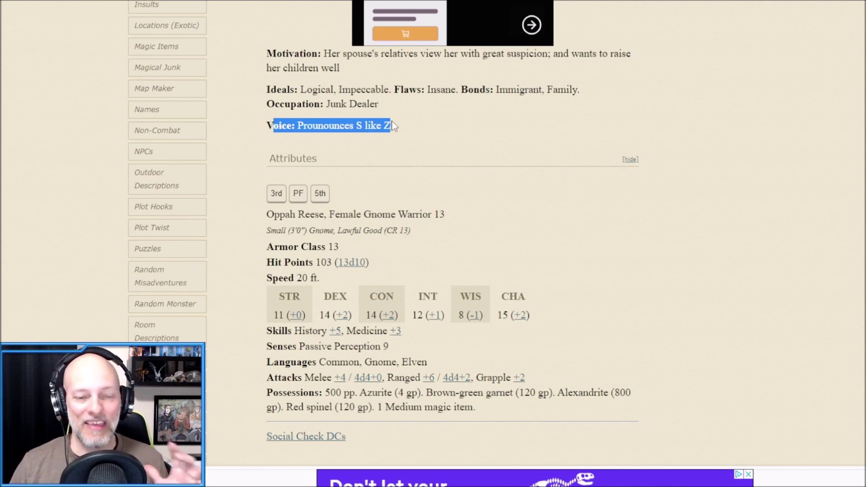
{"action": "scroll", "coordinate": [279, 137], "scroll_direction": "down", "scroll_amount": 2}
{"action": "scroll", "coordinate": [280, 136], "scroll_direction": "up", "scroll_amount": 1}
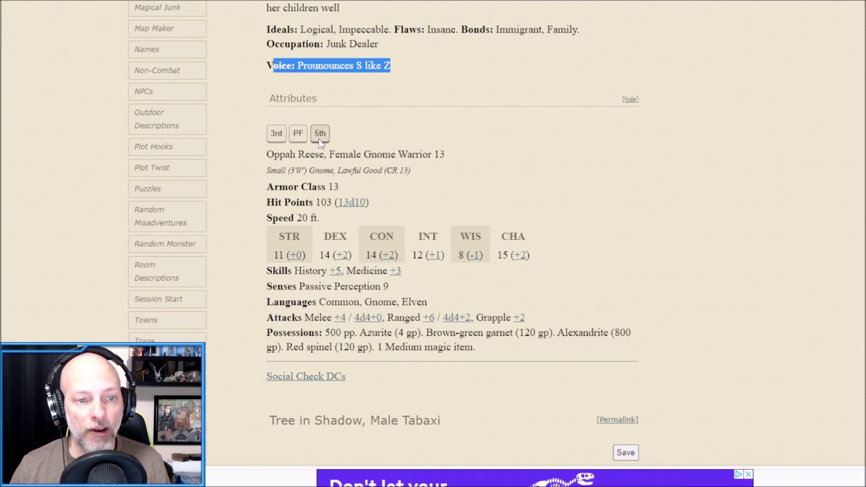
{"action": "scroll", "coordinate": [333, 144], "scroll_direction": "down", "scroll_amount": 3}
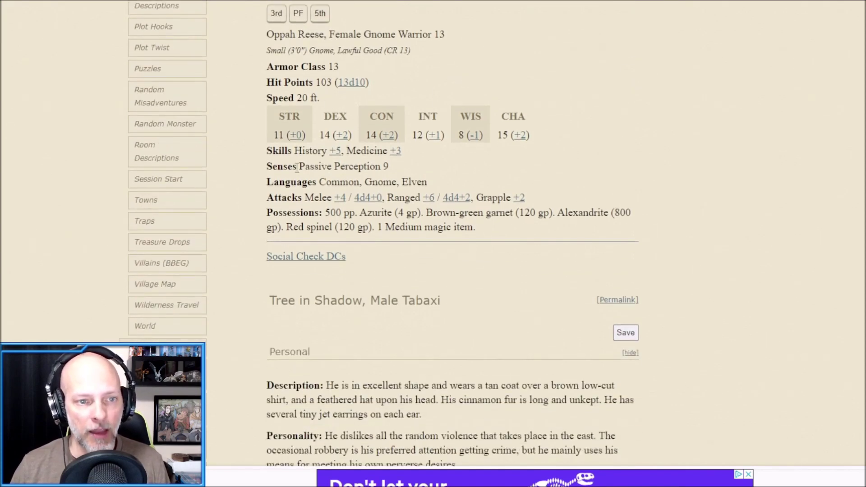
Read the male tabaxi's description, personality, history and motivation
{"action": "scroll", "coordinate": [453, 205], "scroll_direction": "down", "scroll_amount": 5}
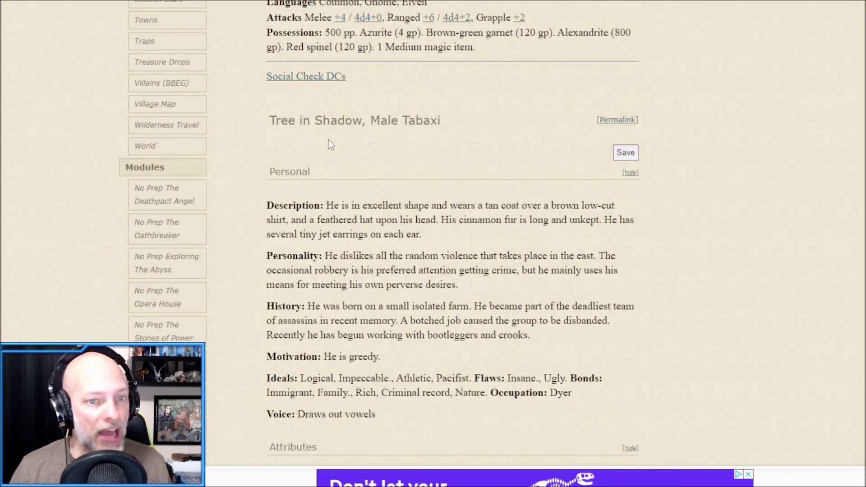
{"action": "scroll", "coordinate": [427, 192], "scroll_direction": "down", "scroll_amount": 5}
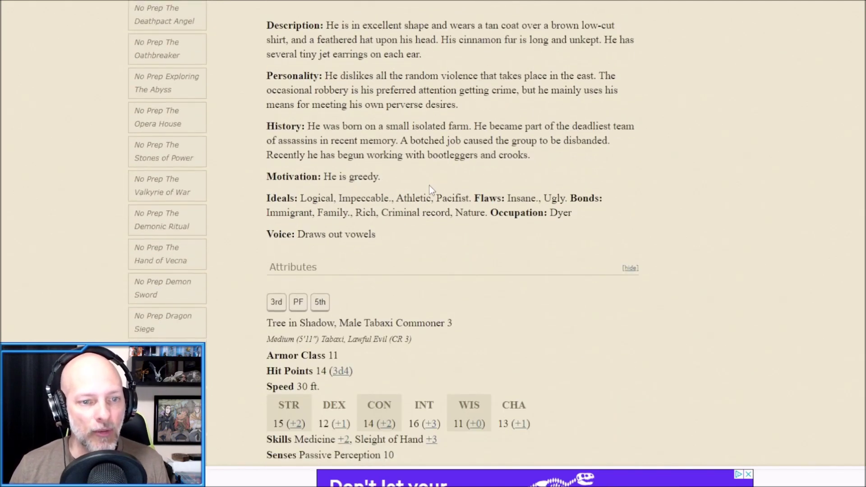
{"action": "triple_click", "coordinate": [341, 179]}
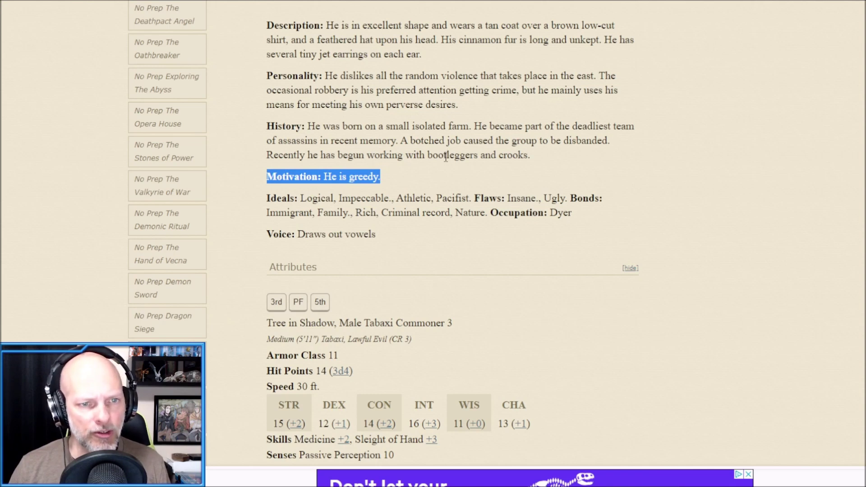
Examine the female tabaxi's personal details, including her motivation, occupation and voice, plus her attributes and possessions
{"action": "scroll", "coordinate": [445, 156], "scroll_direction": "down", "scroll_amount": 10}
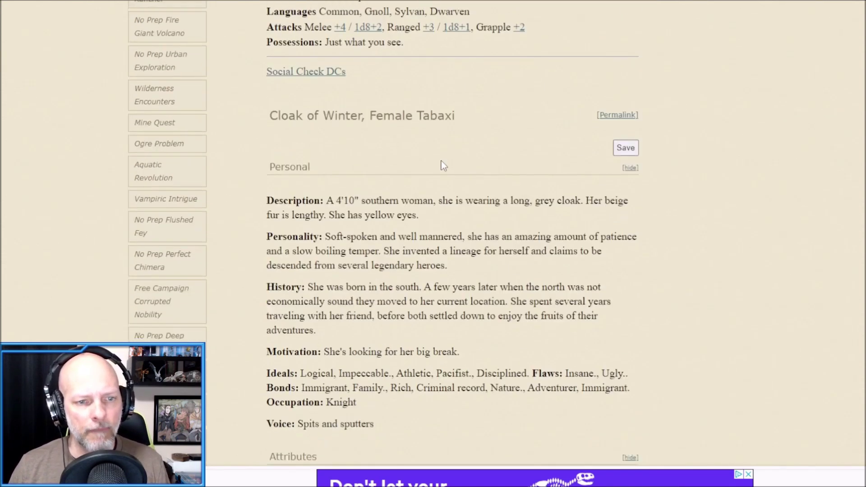
{"action": "scroll", "coordinate": [444, 162], "scroll_direction": "up", "scroll_amount": 1}
{"action": "scroll", "coordinate": [444, 162], "scroll_direction": "down", "scroll_amount": 4}
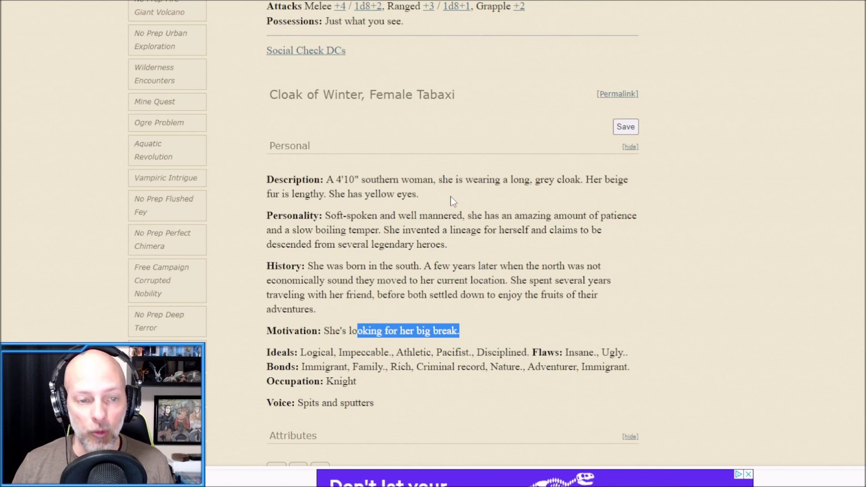
{"action": "scroll", "coordinate": [457, 194], "scroll_direction": "down", "scroll_amount": 1}
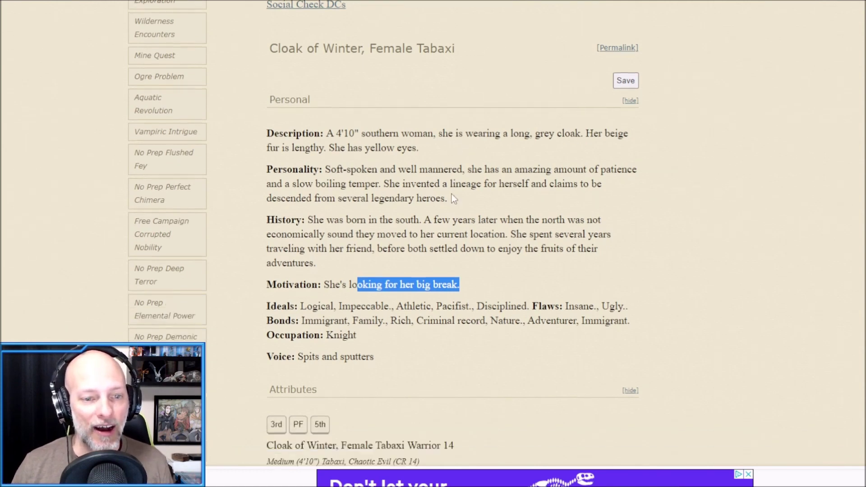
{"action": "scroll", "coordinate": [453, 199], "scroll_direction": "down", "scroll_amount": 2}
{"action": "double_click", "coordinate": [391, 151]}
{"action": "triple_click", "coordinate": [390, 151]}
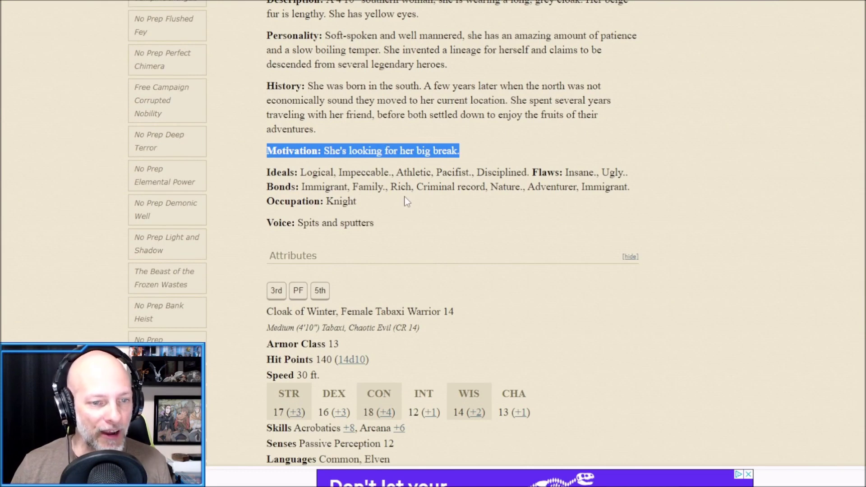
{"action": "double_click", "coordinate": [351, 202]}
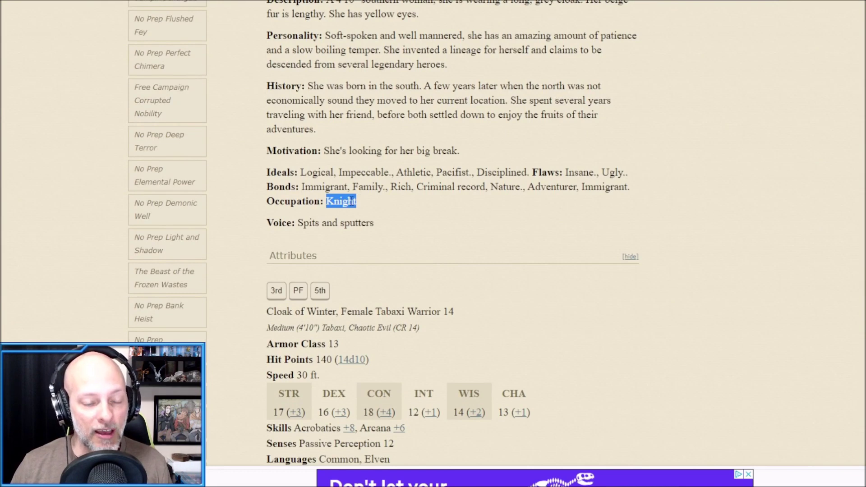
{"action": "left_click_drag", "start_coordinate": [297, 223], "coordinate": [382, 226]}
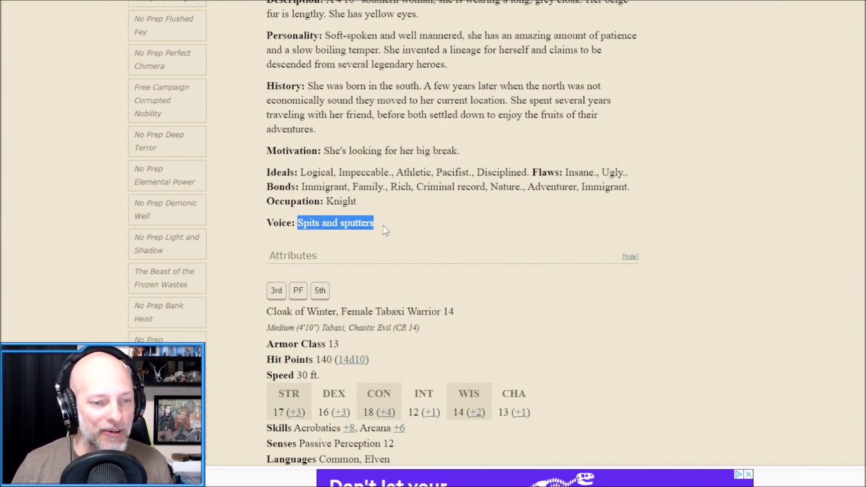
{"action": "scroll", "coordinate": [383, 226], "scroll_direction": "down", "scroll_amount": 1}
{"action": "scroll", "coordinate": [397, 206], "scroll_direction": "down", "scroll_amount": 6}
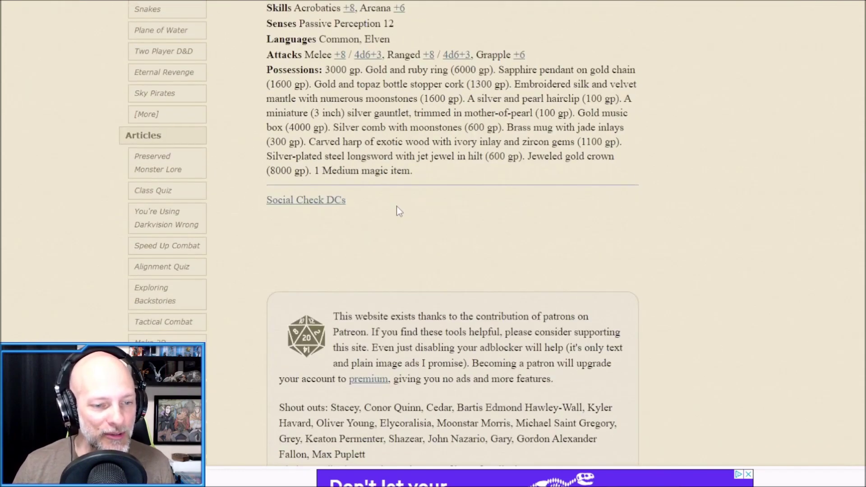
Look back over the generated NPCs and the generator's options
{"action": "scroll", "coordinate": [396, 206], "scroll_direction": "up", "scroll_amount": 5}
{"action": "scroll", "coordinate": [396, 206], "scroll_direction": "up", "scroll_amount": 20}
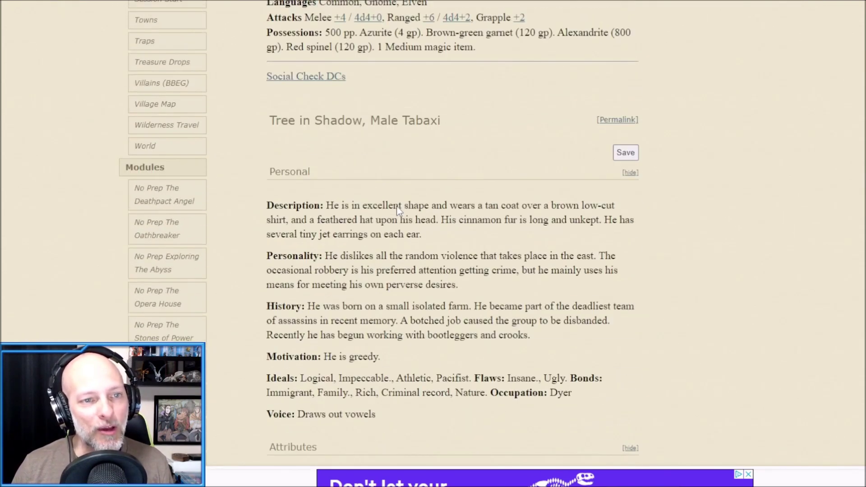
{"action": "scroll", "coordinate": [397, 206], "scroll_direction": "up", "scroll_amount": 10}
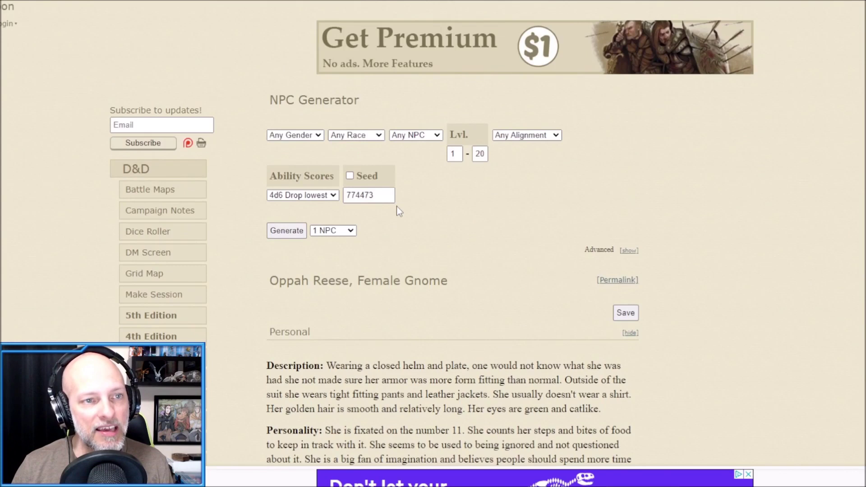
{"action": "scroll", "coordinate": [397, 206], "scroll_direction": "down", "scroll_amount": 3}
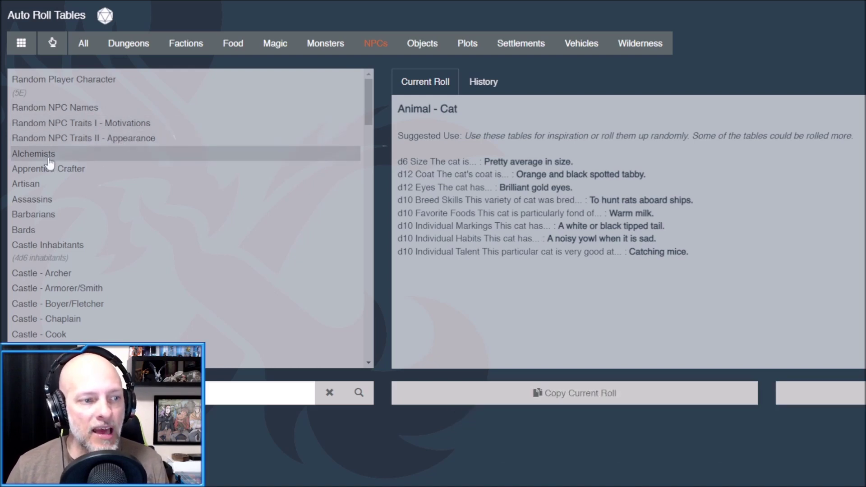
On Auto Roll Tables, roll the Random NPC Traits I - Motivations table and the Castle - Cook table
{"action": "left_click", "coordinate": [94, 129]}
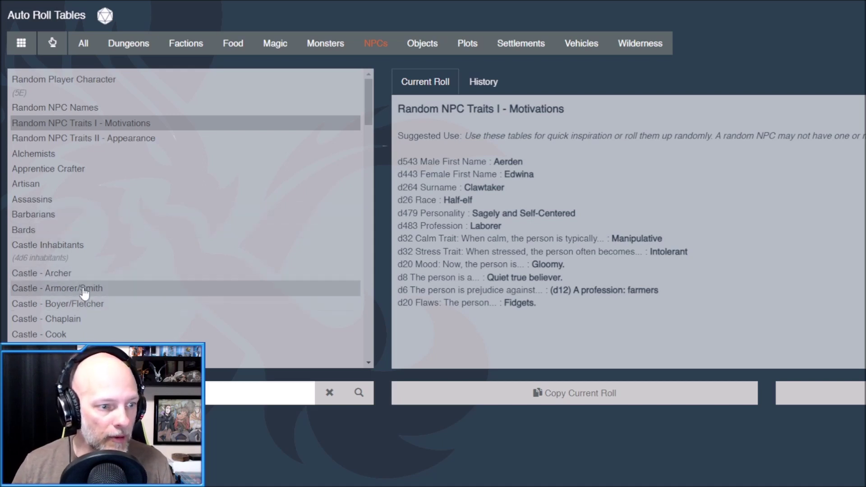
{"action": "scroll", "coordinate": [48, 163], "scroll_direction": "down", "scroll_amount": 5}
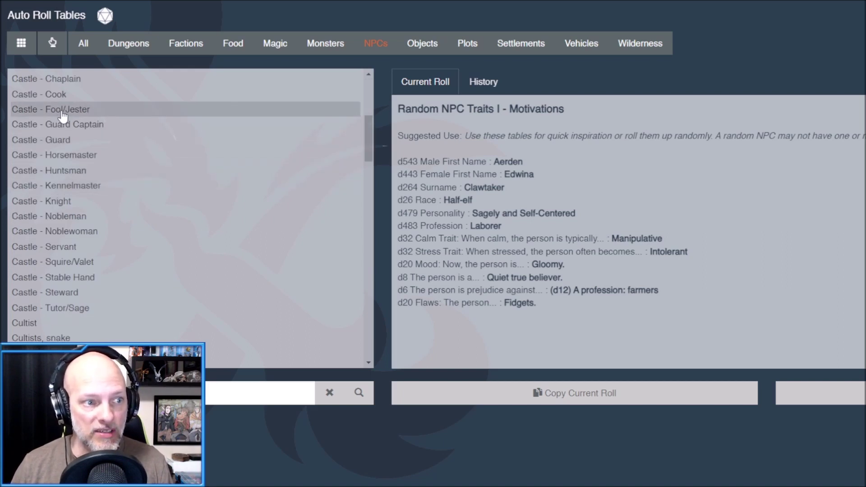
{"action": "left_click", "coordinate": [56, 92]}
{"action": "left_click", "coordinate": [27, 96]}
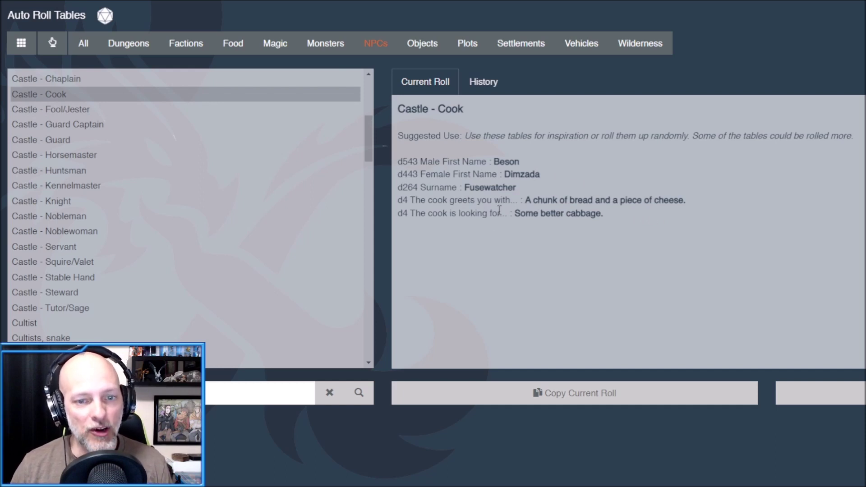
Roll the Castle - Fool/Jester table and the Alchemists table
{"action": "left_click", "coordinate": [75, 110]}
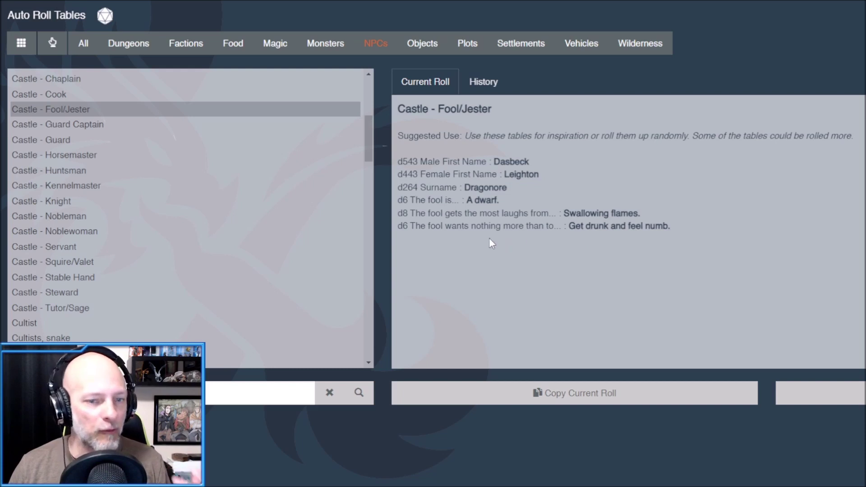
{"action": "scroll", "coordinate": [122, 228], "scroll_direction": "up", "scroll_amount": 5}
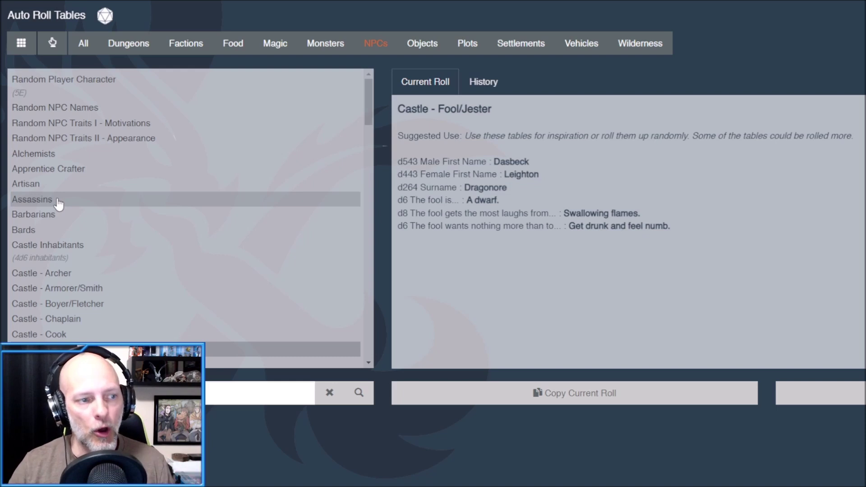
{"action": "left_click", "coordinate": [45, 155]}
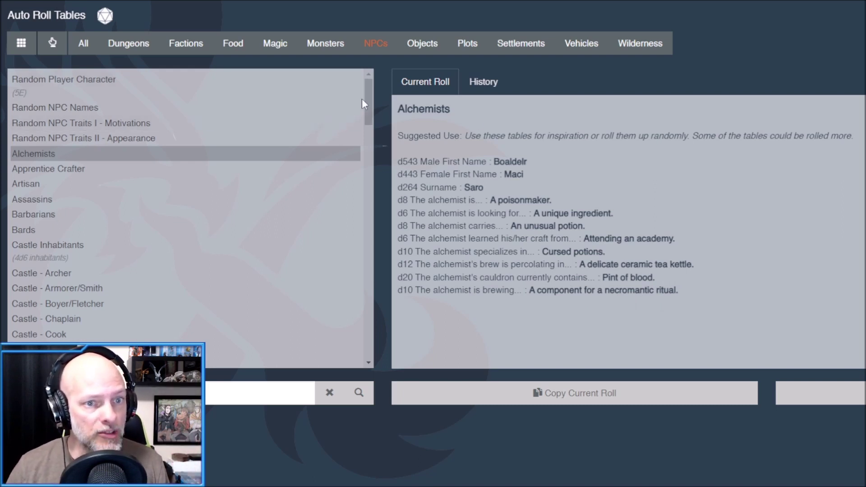
Browse the other table categories, such as Objects, Food and Magic, and look through the list of monster tables
{"action": "left_click", "coordinate": [334, 51]}
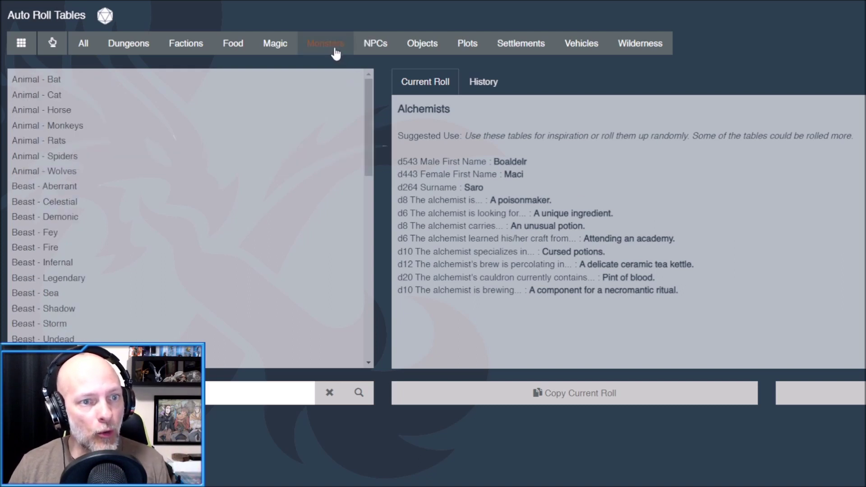
{"action": "left_click", "coordinate": [417, 47]}
{"action": "left_click", "coordinate": [312, 48]}
{"action": "left_click", "coordinate": [228, 47]}
{"action": "left_click", "coordinate": [328, 50]}
{"action": "left_click", "coordinate": [408, 43]}
{"action": "left_click", "coordinate": [301, 45]}
{"action": "left_click", "coordinate": [275, 45]}
{"action": "left_click", "coordinate": [309, 45]}
{"action": "left_click", "coordinate": [418, 45]}
{"action": "left_click", "coordinate": [309, 47]}
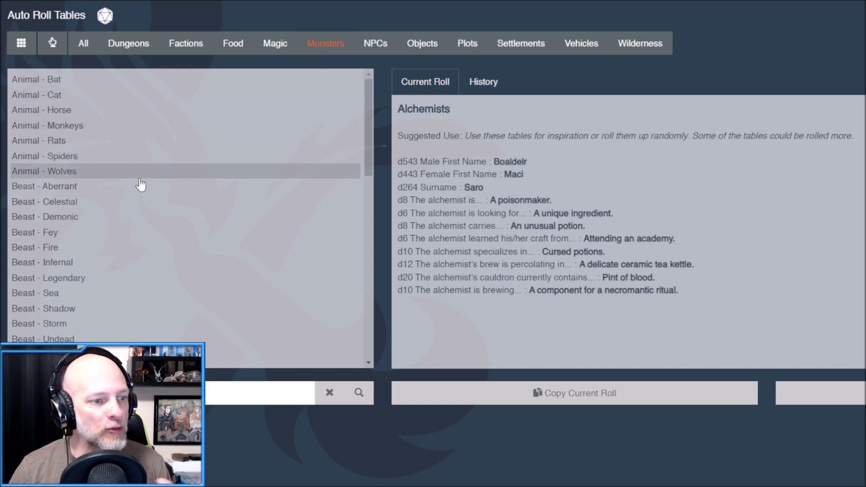
{"action": "scroll", "coordinate": [141, 185], "scroll_direction": "down", "scroll_amount": 5}
{"action": "scroll", "coordinate": [137, 188], "scroll_direction": "up", "scroll_amount": 5}
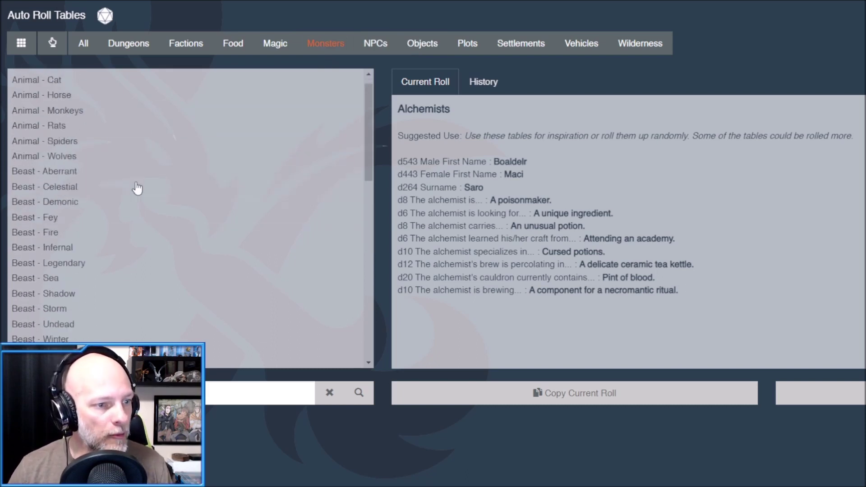
{"action": "scroll", "coordinate": [135, 187], "scroll_direction": "up", "scroll_amount": 1}
Roll the Animal - Cat table three times
{"action": "left_click", "coordinate": [67, 95]}
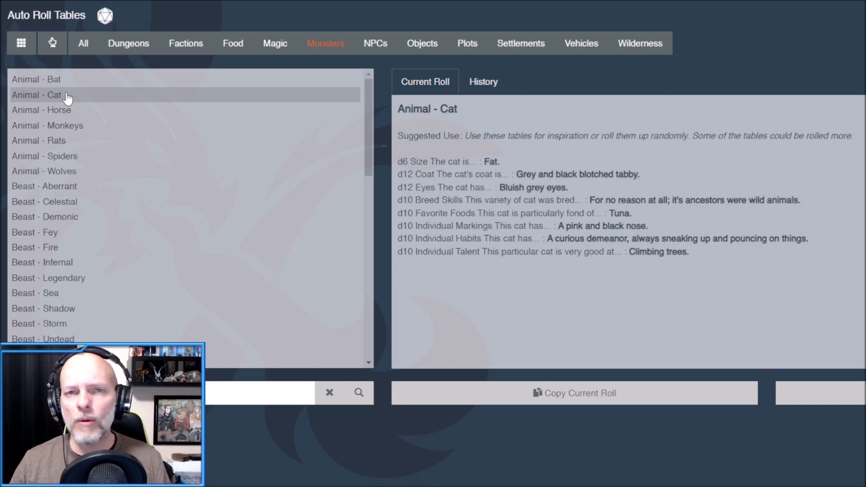
{"action": "left_click", "coordinate": [68, 97]}
{"action": "left_click", "coordinate": [68, 97]}
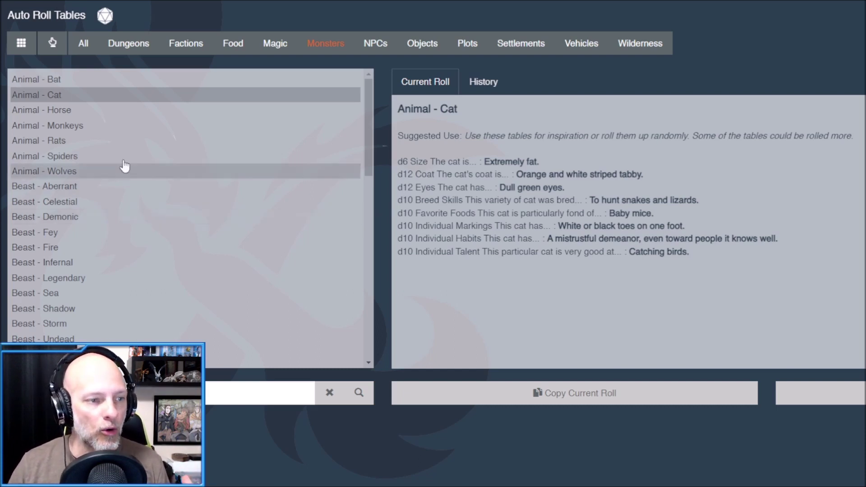
Roll the Animal - Spiders and Animal - Wolves tables and look through the remaining monster tables
{"action": "left_click", "coordinate": [71, 167]}
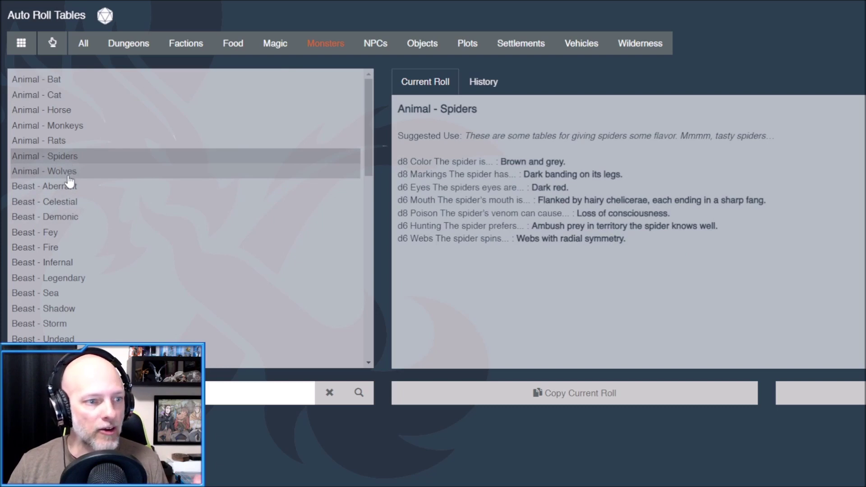
{"action": "left_click", "coordinate": [71, 173]}
{"action": "scroll", "coordinate": [133, 232], "scroll_direction": "down", "scroll_amount": 15}
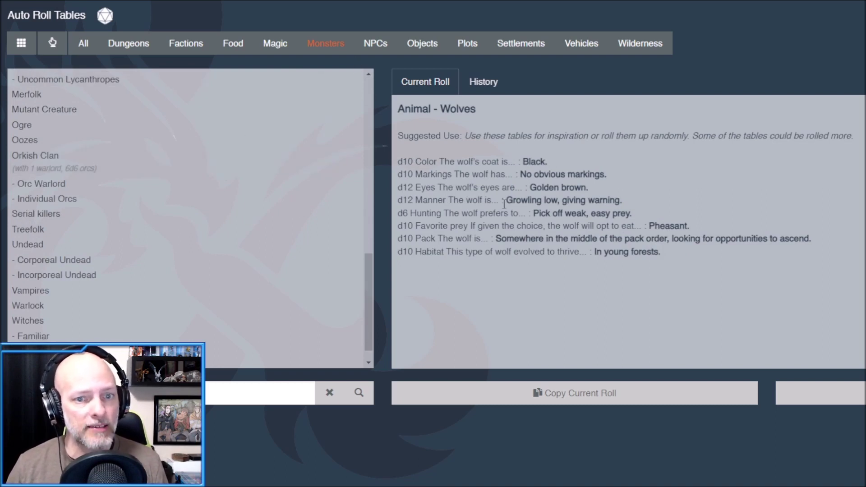
{"action": "scroll", "coordinate": [114, 180], "scroll_direction": "up", "scroll_amount": 2}
{"action": "scroll", "coordinate": [114, 180], "scroll_direction": "up", "scroll_amount": 10}
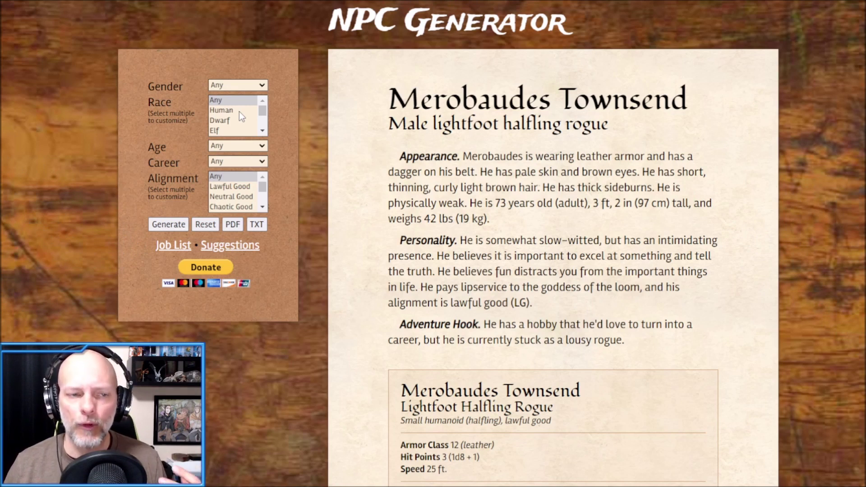
Look through the available gender, race, age and career options of the NPC generator without changing any of them
{"action": "left_click", "coordinate": [231, 86]}
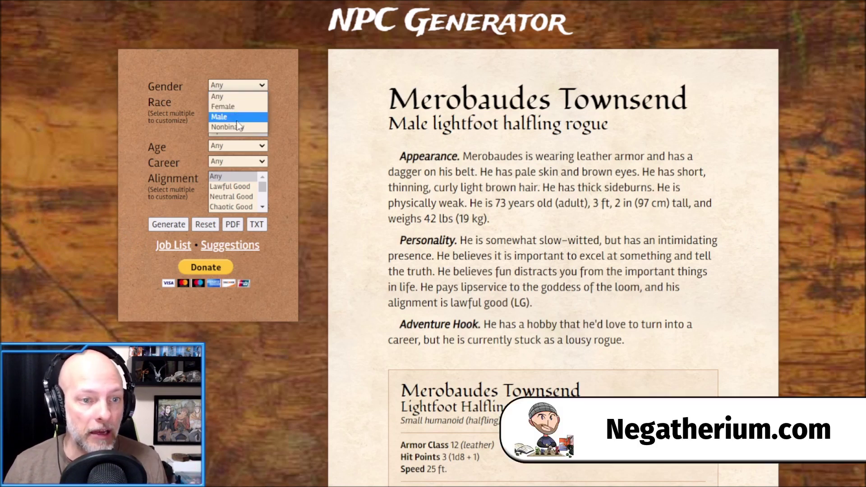
{"action": "left_click", "coordinate": [175, 138]}
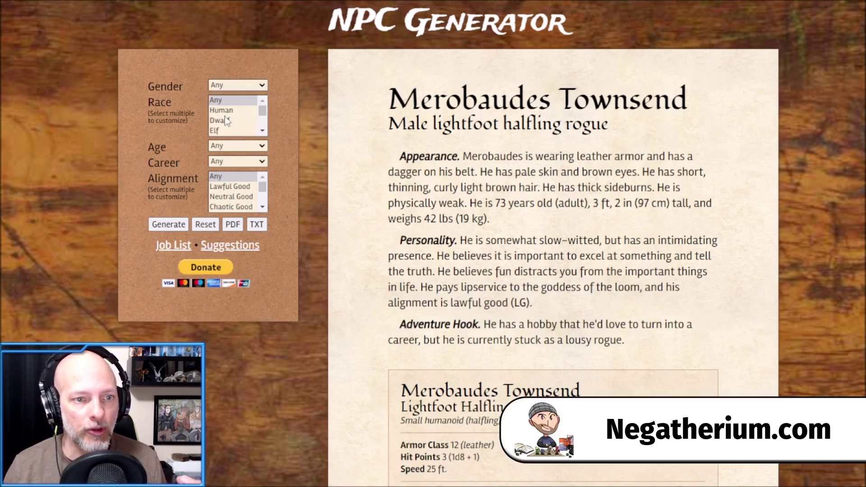
{"action": "left_click_drag", "start_coordinate": [262, 110], "coordinate": [262, 121]}
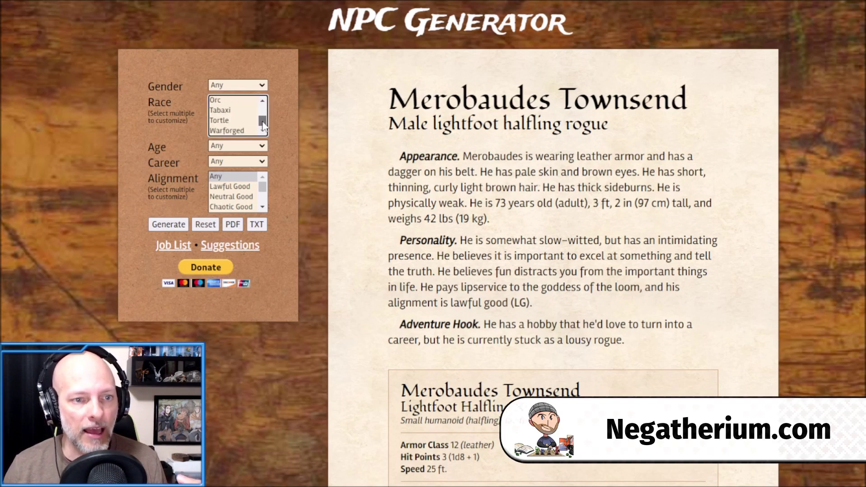
{"action": "left_click", "coordinate": [220, 147]}
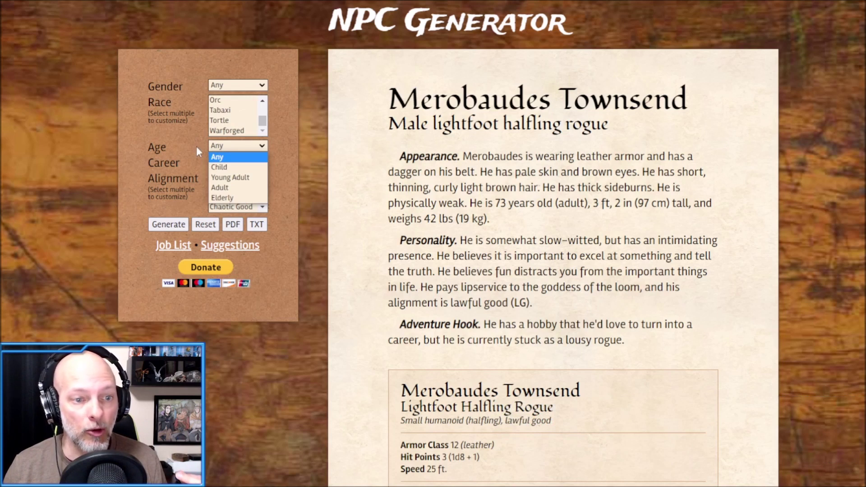
{"action": "left_click", "coordinate": [217, 157]}
{"action": "left_click", "coordinate": [229, 161]}
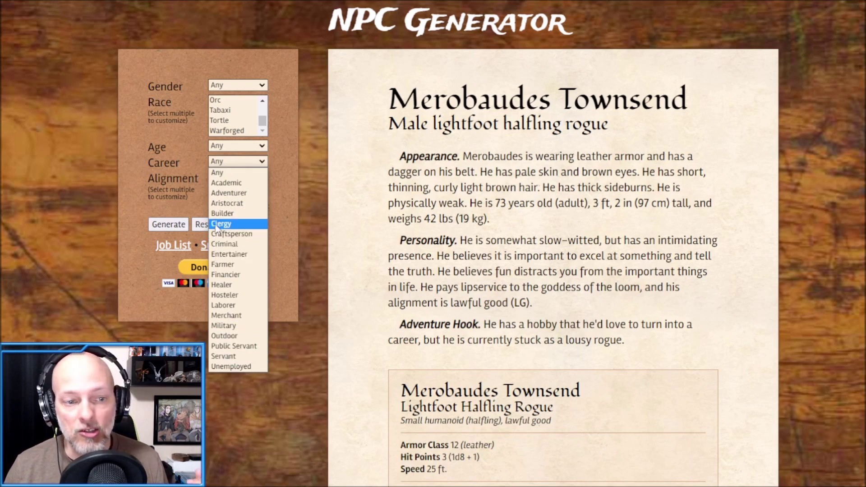
{"action": "left_click", "coordinate": [185, 199]}
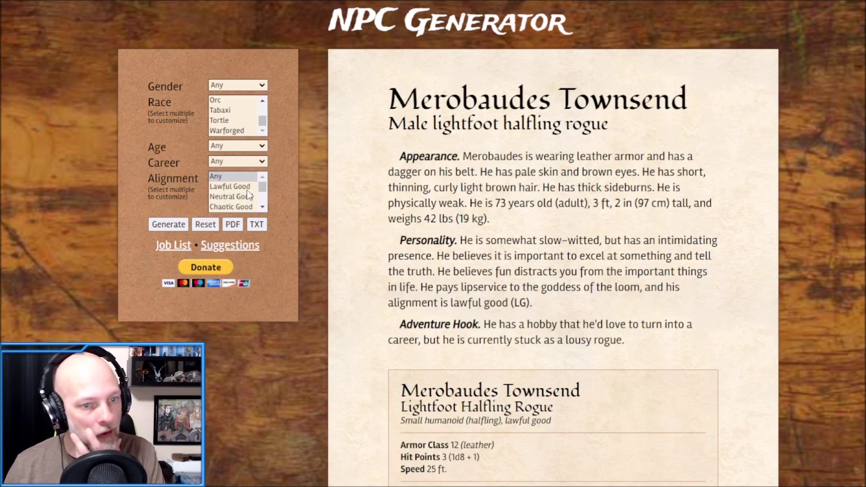
Set the NPC's gender to Nonbinary, race to Genasi and subrace to Fire Genasi
{"action": "left_click", "coordinate": [238, 85]}
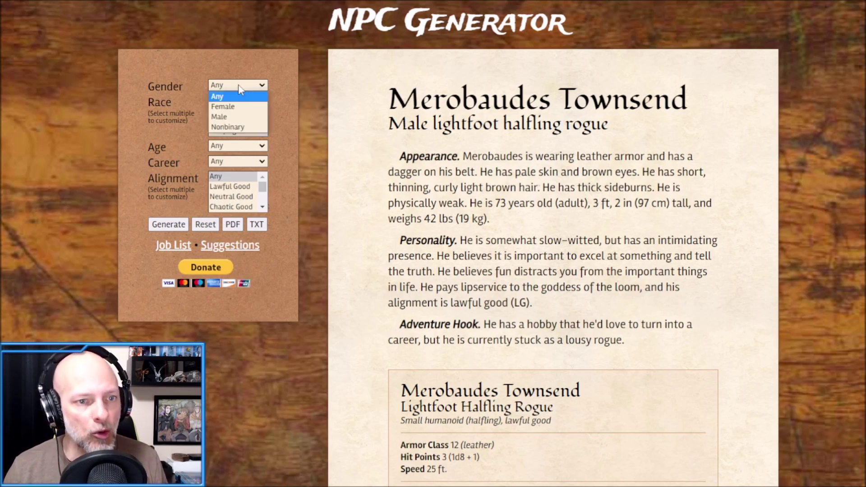
{"action": "left_click", "coordinate": [231, 120]}
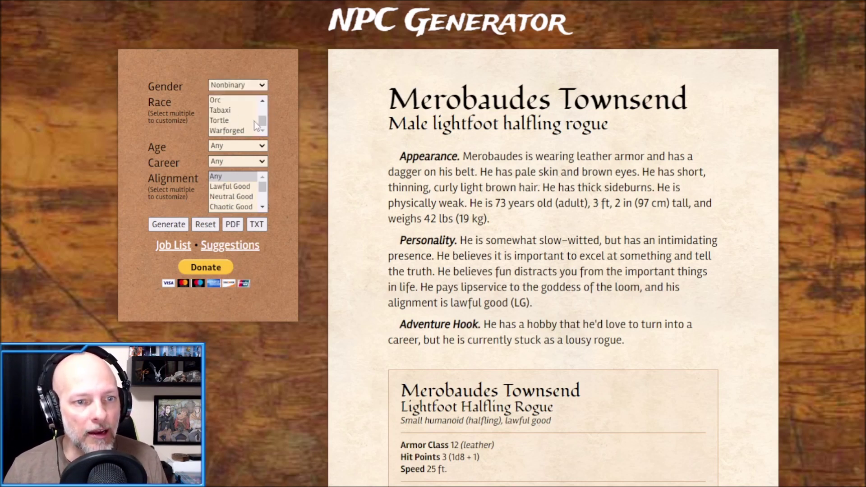
{"action": "scroll", "coordinate": [261, 109], "scroll_direction": "up", "scroll_amount": 5}
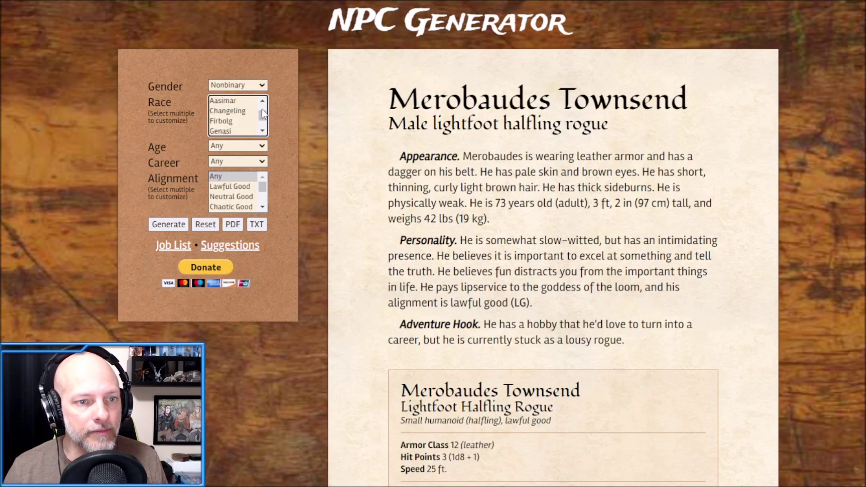
{"action": "left_click", "coordinate": [234, 133]}
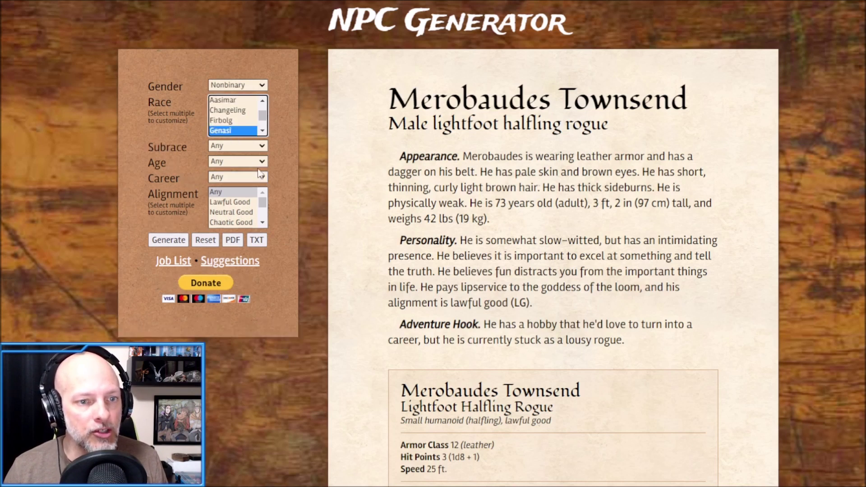
{"action": "left_click", "coordinate": [237, 146]}
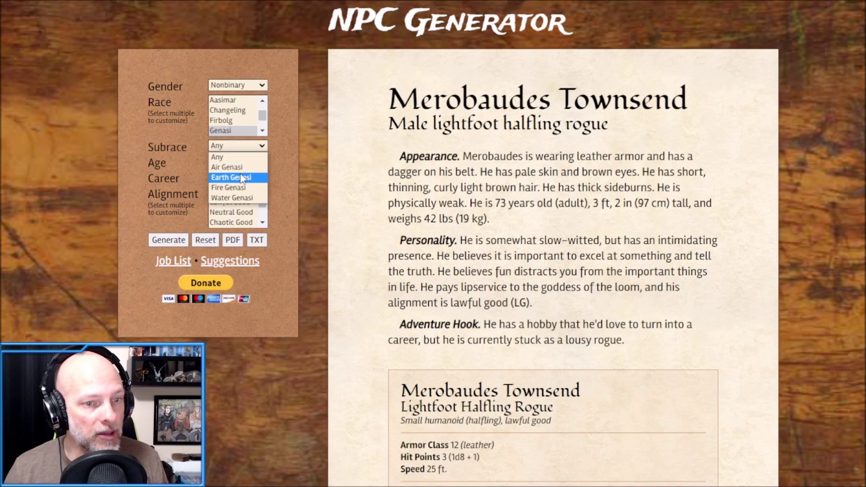
{"action": "left_click", "coordinate": [240, 187]}
Set the NPC's age to Adult and career to Merchant
{"action": "left_click", "coordinate": [224, 164]}
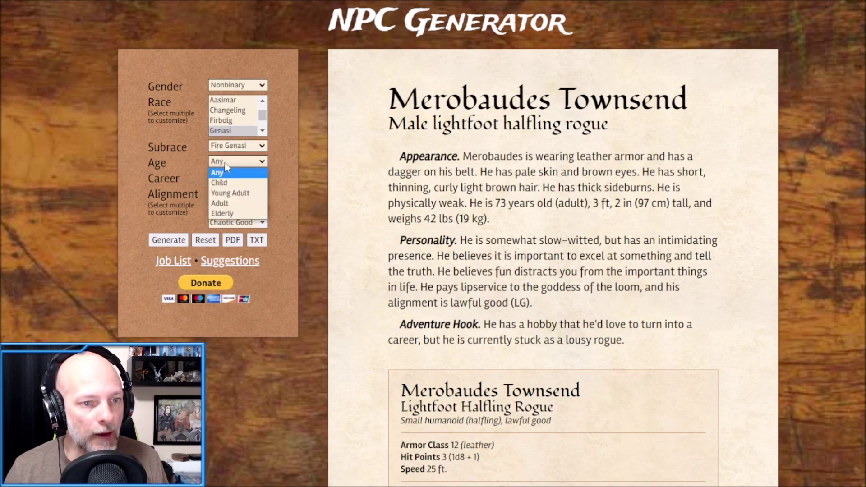
{"action": "left_click", "coordinate": [235, 204]}
{"action": "left_click", "coordinate": [234, 177]}
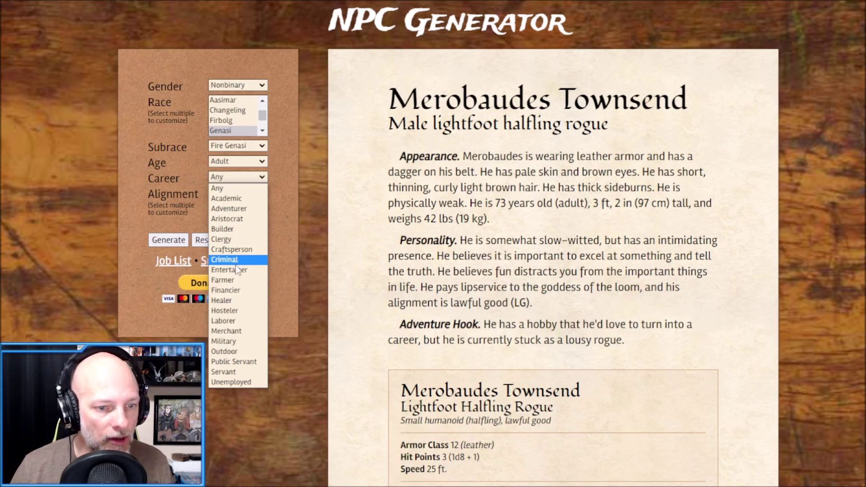
{"action": "left_click", "coordinate": [233, 332]}
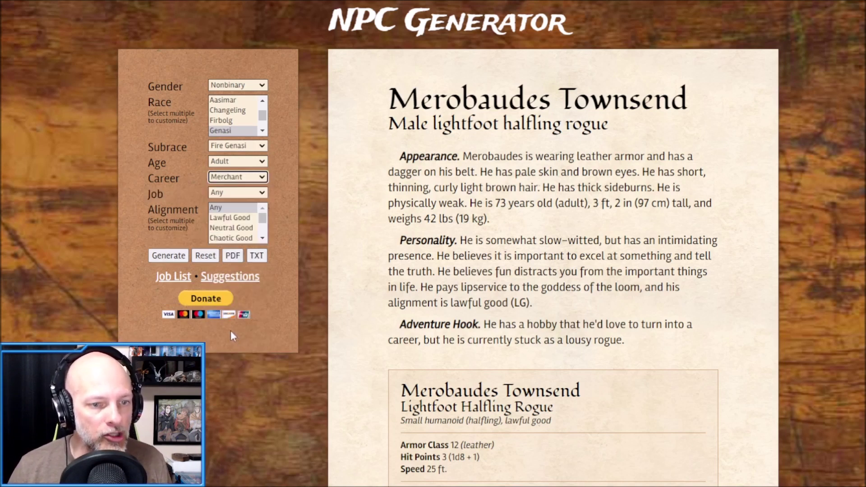
Set the job to Florist and the alignment to Neutral Good, and generate the NPC
{"action": "left_click", "coordinate": [235, 194]}
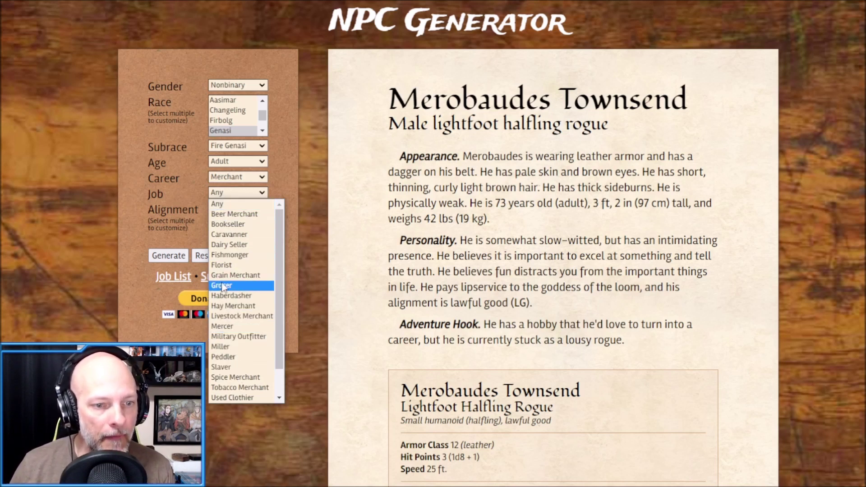
{"action": "left_click", "coordinate": [224, 265]}
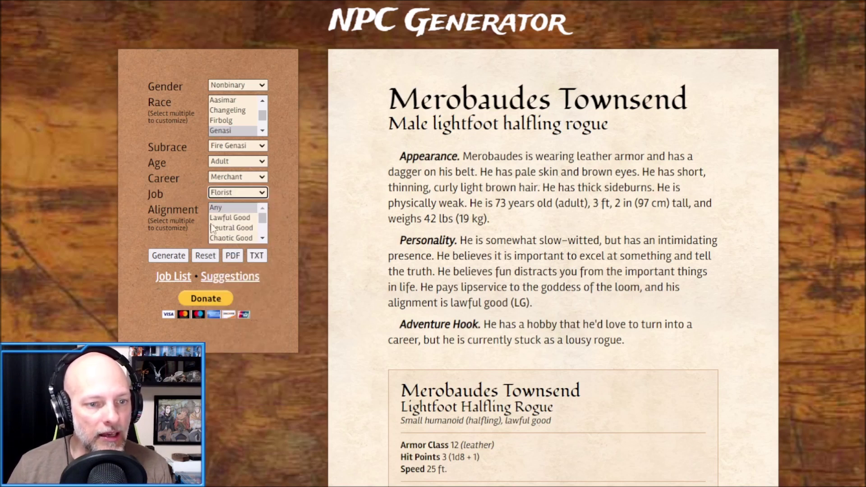
{"action": "left_click", "coordinate": [228, 227]}
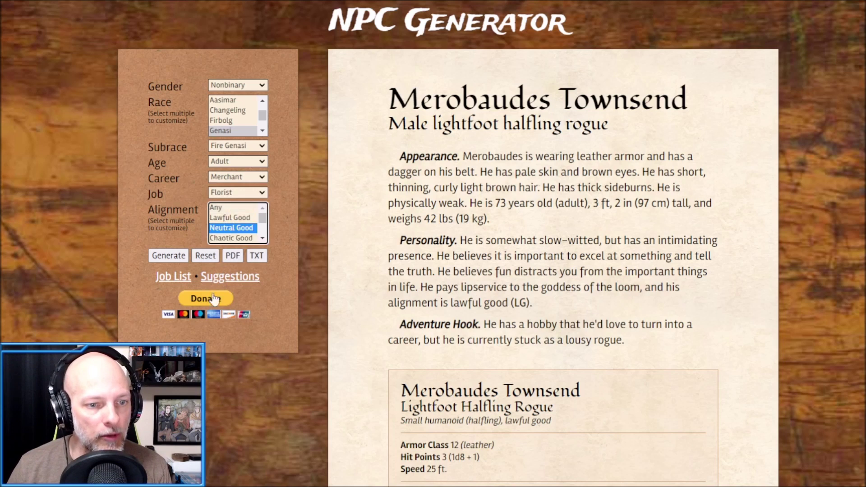
{"action": "left_click", "coordinate": [170, 256]}
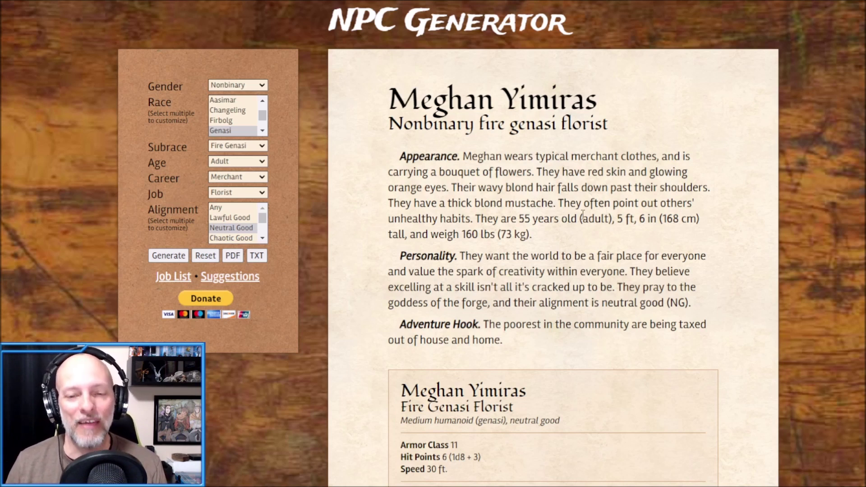
Review the fire genasi florist's description and stat block, highlighting the adventure hook text
{"action": "scroll", "coordinate": [528, 219], "scroll_direction": "down", "scroll_amount": 1}
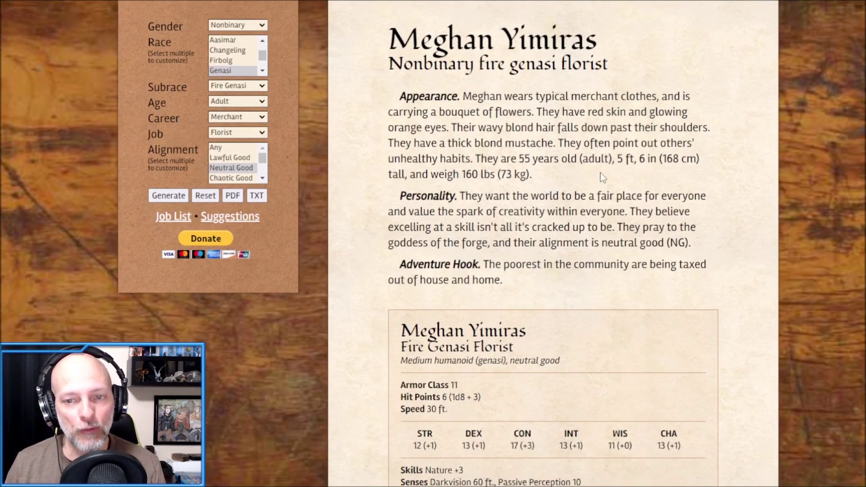
{"action": "scroll", "coordinate": [526, 208], "scroll_direction": "down", "scroll_amount": 1}
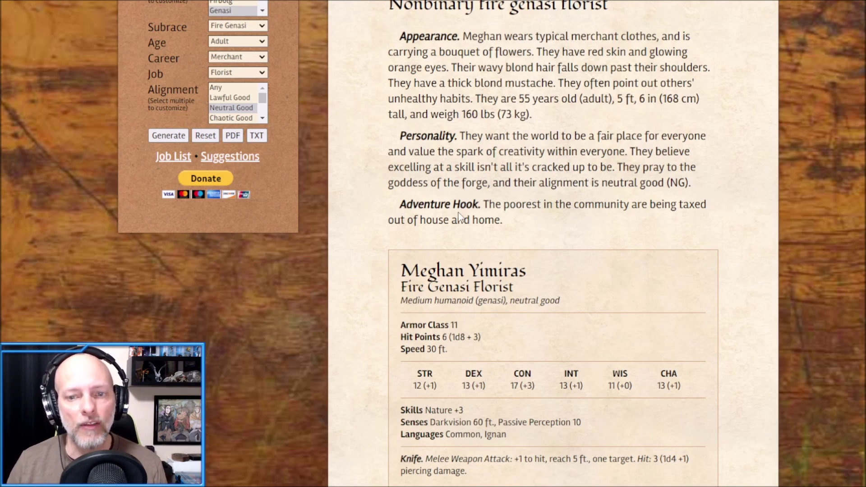
{"action": "scroll", "coordinate": [484, 202], "scroll_direction": "down", "scroll_amount": 1}
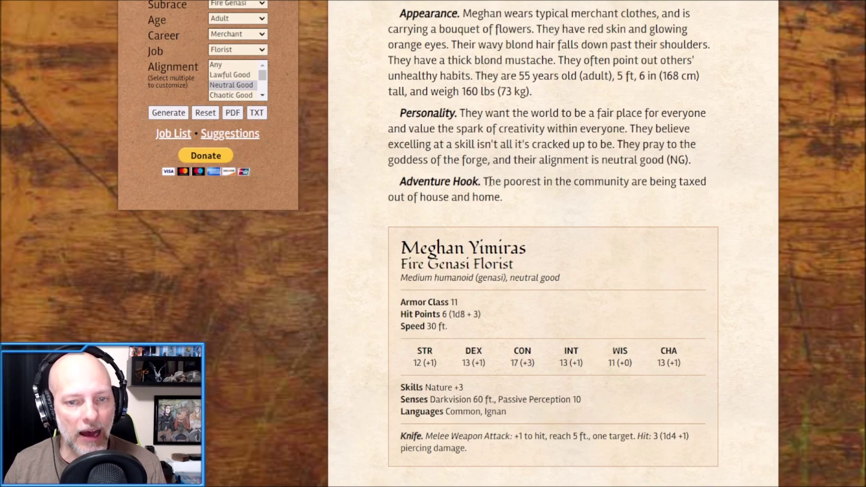
{"action": "left_click_drag", "start_coordinate": [484, 181], "coordinate": [503, 198]}
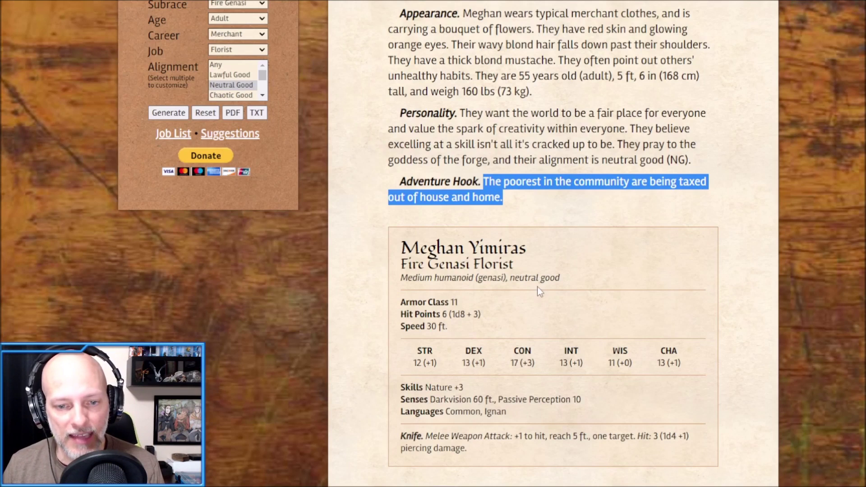
{"action": "scroll", "coordinate": [384, 215], "scroll_direction": "up", "scroll_amount": 3}
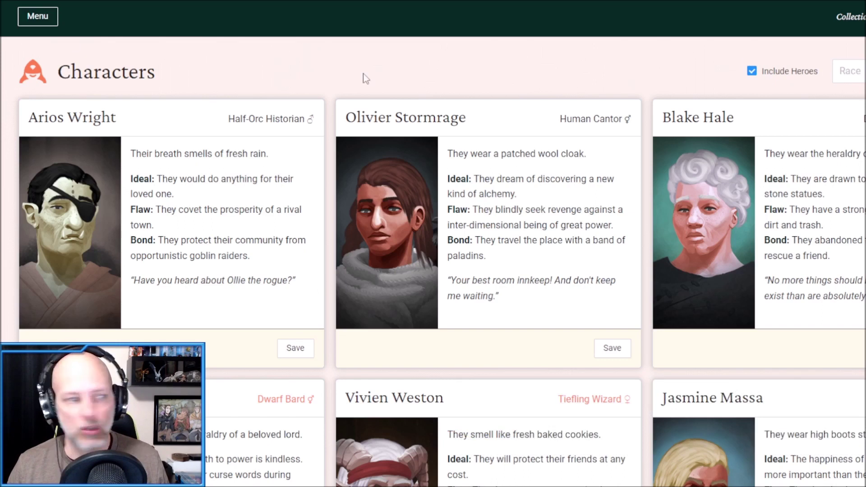
Generate new sets of NPCs three times on the Characters page and highlight the Half-Elf Chimney Sweeper's quote
{"action": "key", "text": "F5"}
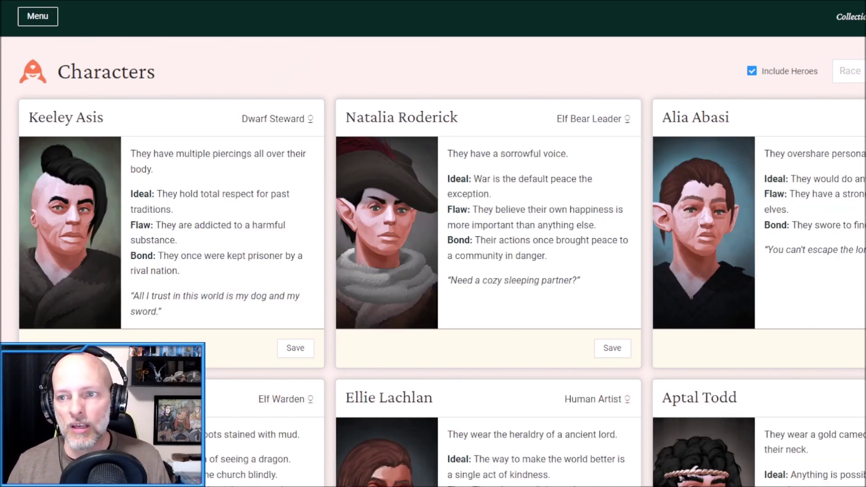
{"action": "key", "text": "F5"}
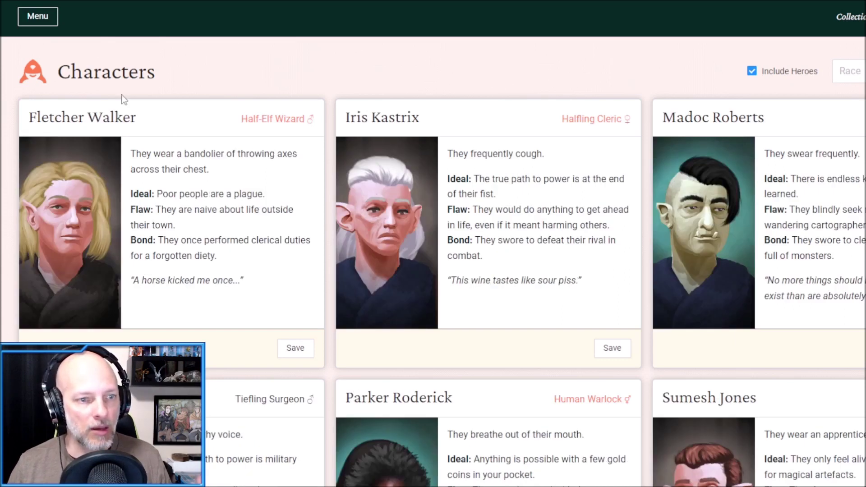
{"action": "key", "text": "F5"}
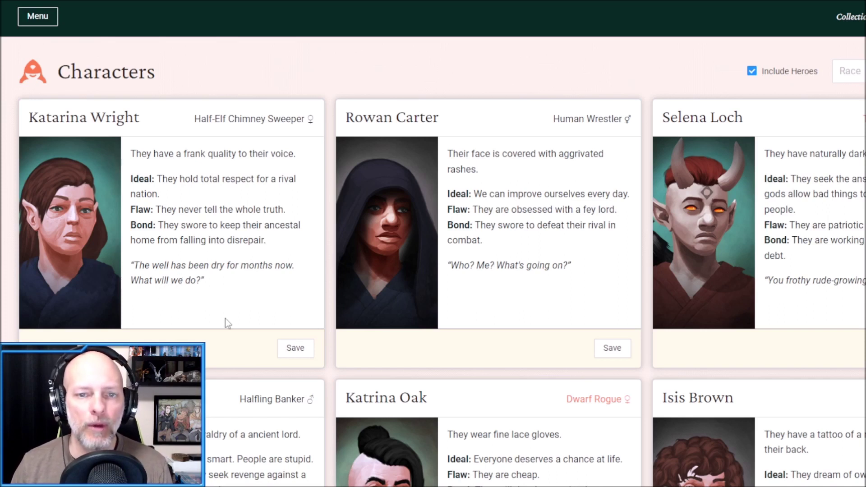
{"action": "left_click_drag", "start_coordinate": [206, 282], "coordinate": [131, 266]}
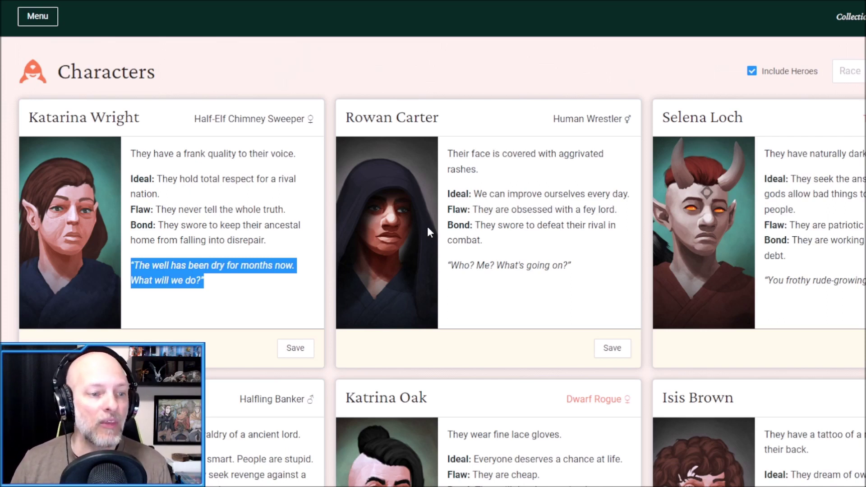
Look through the remaining character cards and examine the design and portrait credits at the end of the page
{"action": "scroll", "coordinate": [328, 216], "scroll_direction": "down", "scroll_amount": 6}
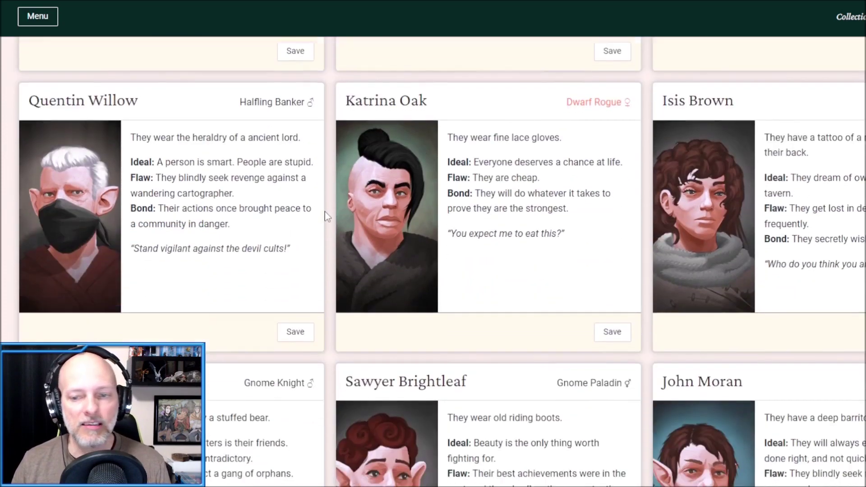
{"action": "scroll", "coordinate": [327, 217], "scroll_direction": "down", "scroll_amount": 1}
{"action": "scroll", "coordinate": [327, 217], "scroll_direction": "down", "scroll_amount": 5}
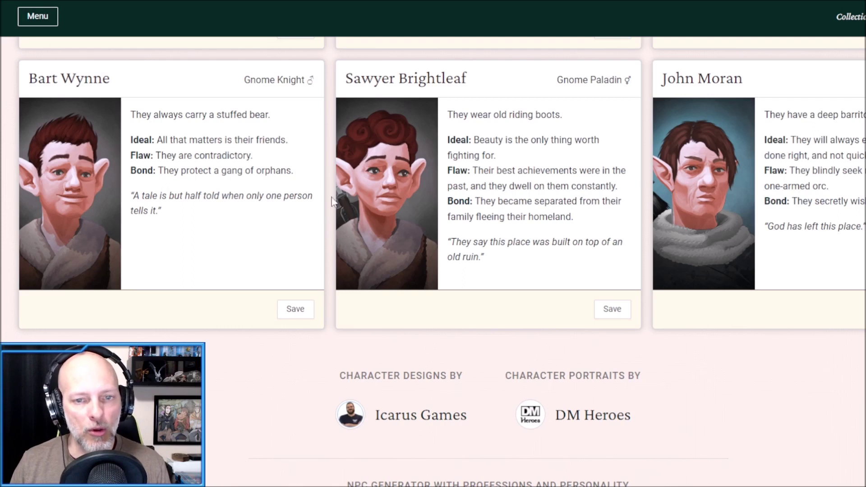
{"action": "scroll", "coordinate": [331, 201], "scroll_direction": "down", "scroll_amount": 2}
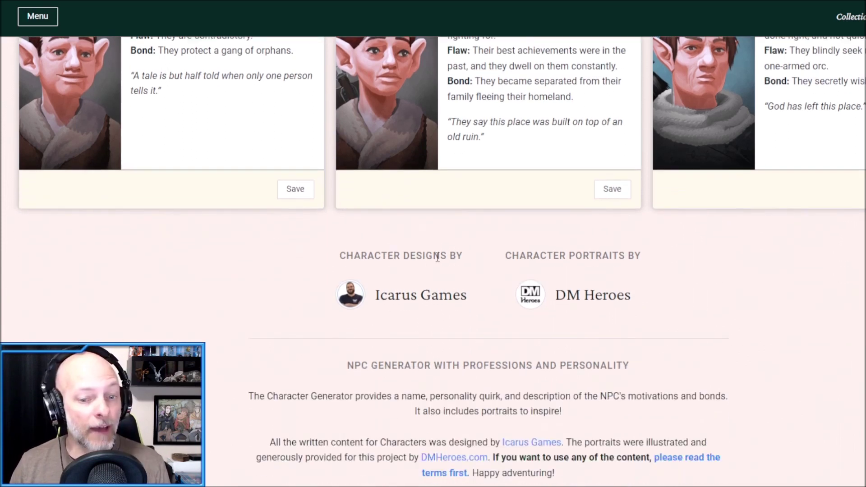
{"action": "scroll", "coordinate": [438, 255], "scroll_direction": "down", "scroll_amount": 1}
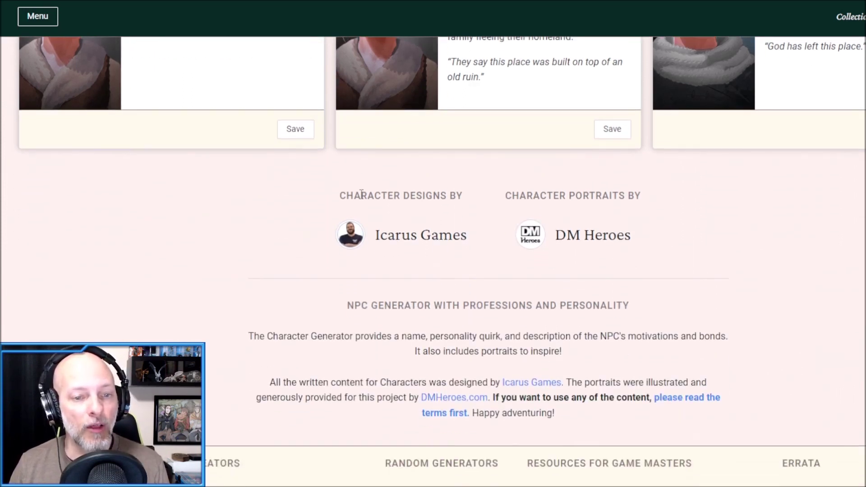
{"action": "triple_click", "coordinate": [361, 195]}
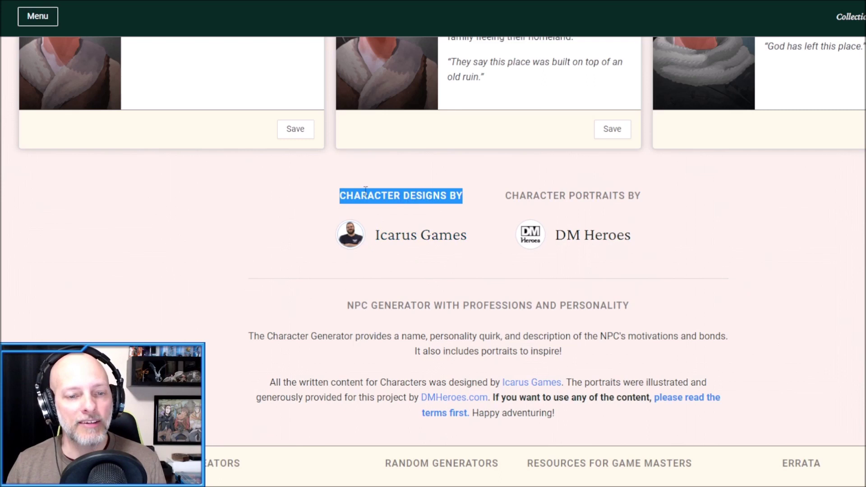
{"action": "triple_click", "coordinate": [551, 195]}
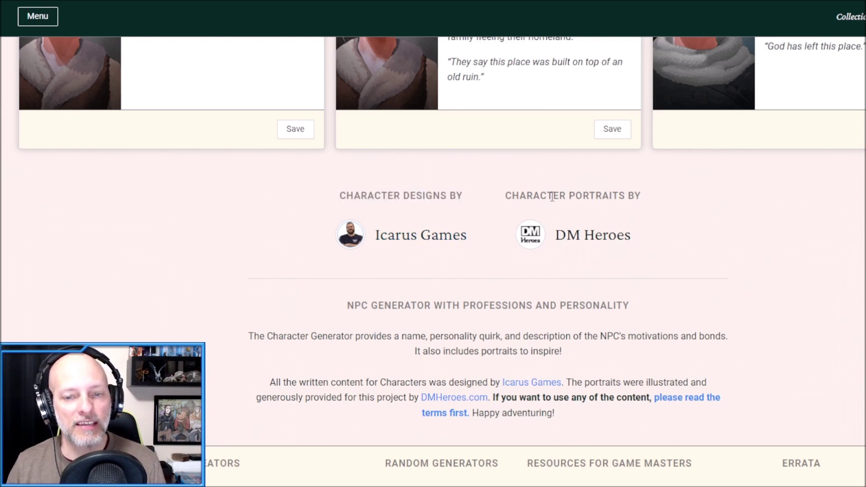
{"action": "scroll", "coordinate": [441, 275], "scroll_direction": "up", "scroll_amount": 15}
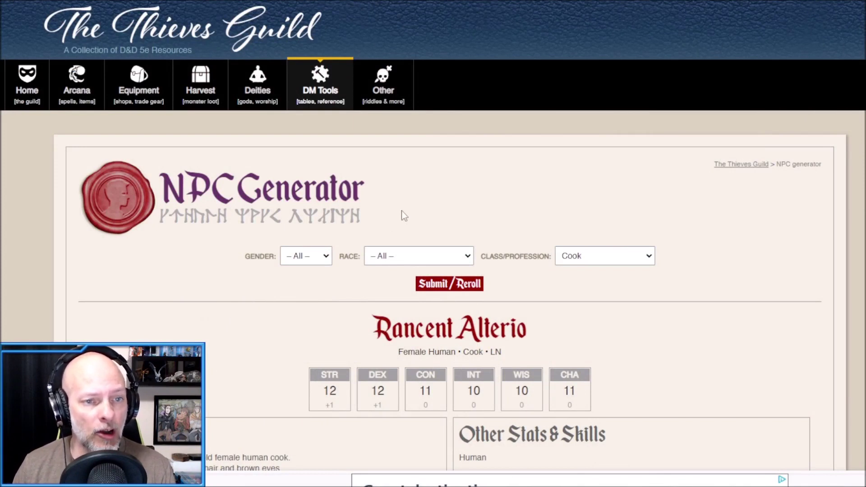
Look through the gender and race options of The Thieves Guild's NPC generator
{"action": "scroll", "coordinate": [402, 211], "scroll_direction": "down", "scroll_amount": 3}
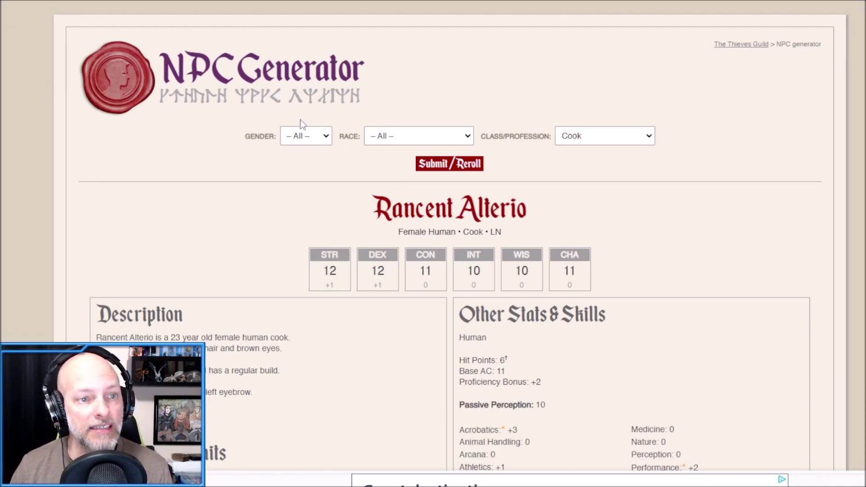
{"action": "left_click", "coordinate": [304, 137]}
{"action": "left_click", "coordinate": [354, 156]}
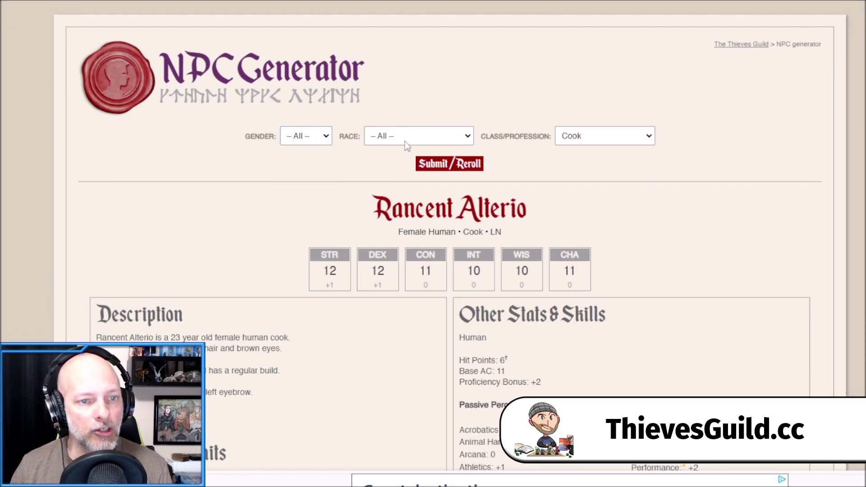
{"action": "left_click", "coordinate": [405, 139]}
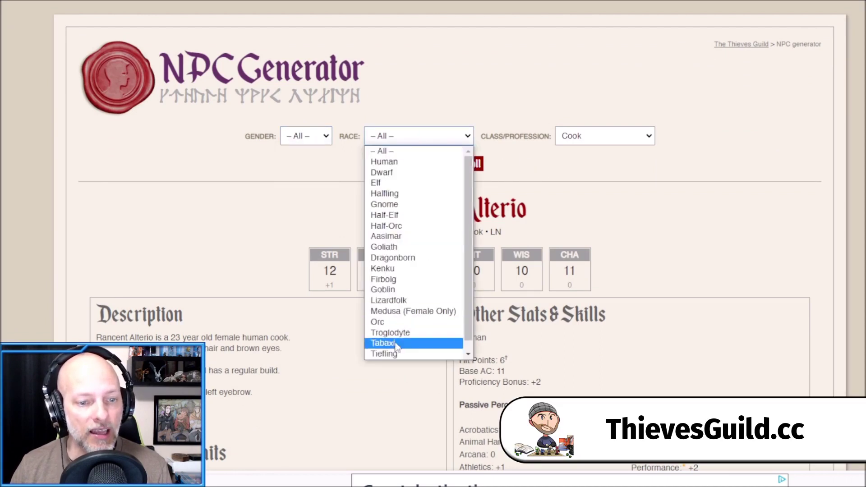
{"action": "scroll", "coordinate": [402, 332], "scroll_direction": "down", "scroll_amount": 1}
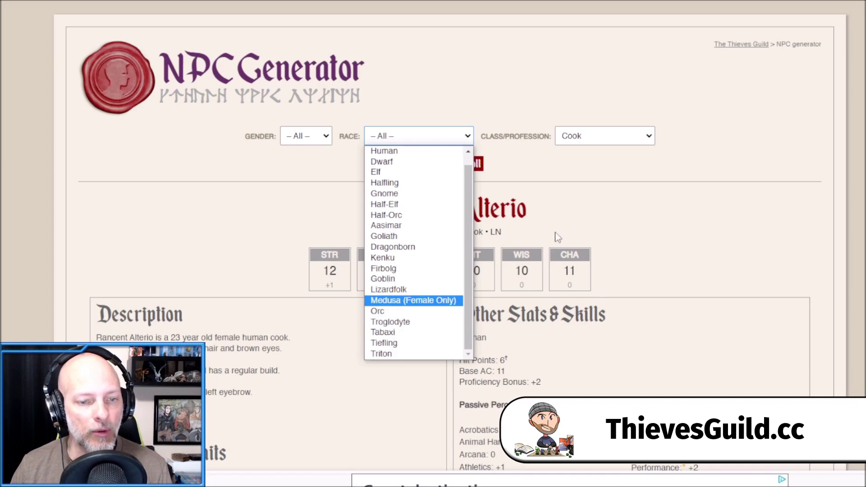
Look through the class/profession options, keep Cook selected, and generate a new NPC
{"action": "left_click", "coordinate": [591, 165]}
{"action": "left_click", "coordinate": [603, 141]}
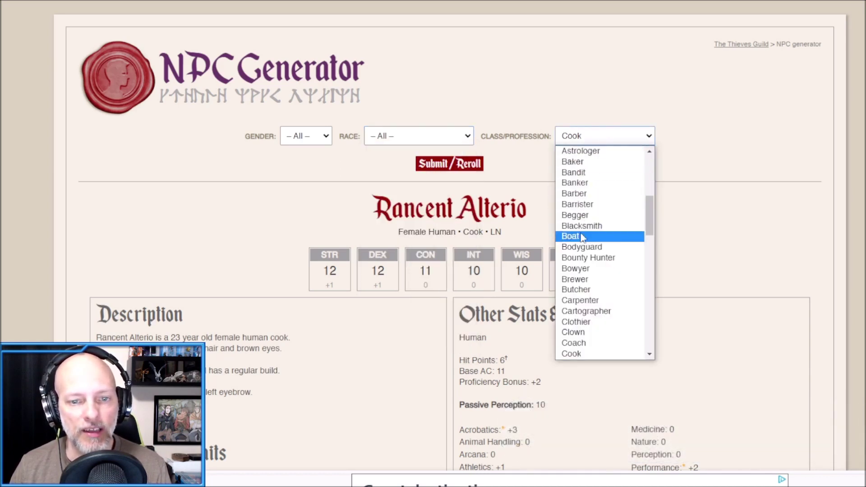
{"action": "left_click", "coordinate": [572, 354]}
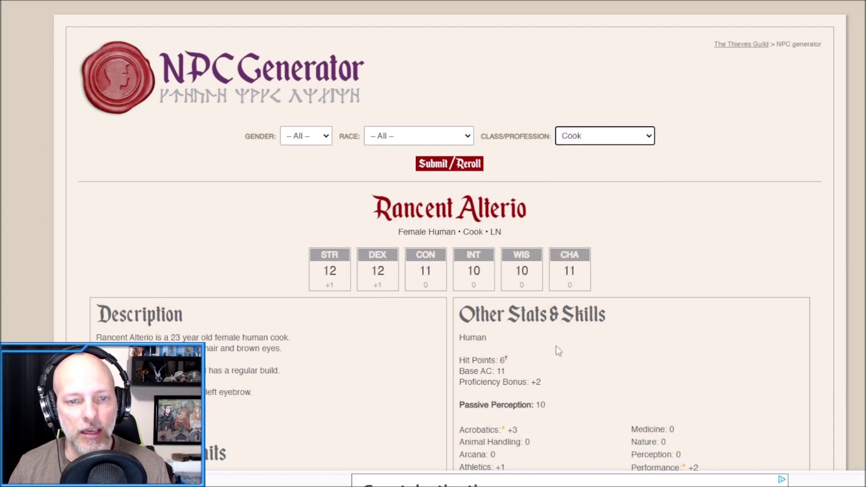
{"action": "scroll", "coordinate": [563, 120], "scroll_direction": "down", "scroll_amount": 1}
{"action": "left_click", "coordinate": [477, 102]}
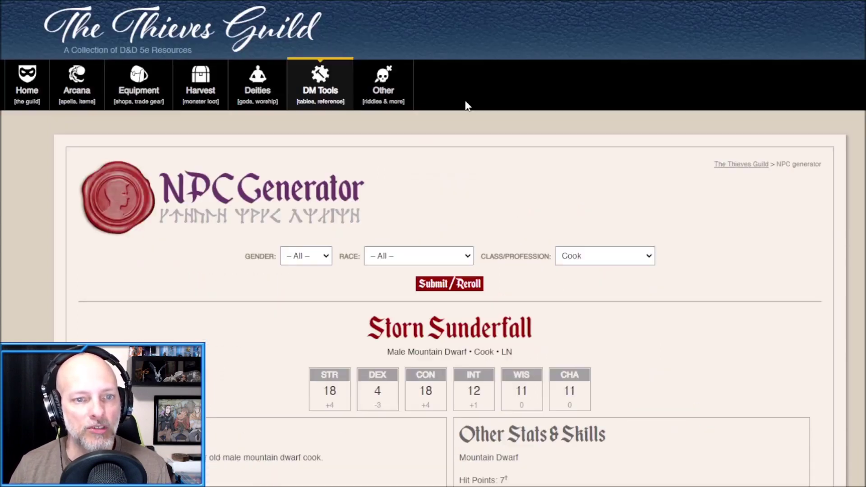
Review the mountain dwarf cook's ability scores, description, personality traits, and other stats and skills
{"action": "scroll", "coordinate": [453, 113], "scroll_direction": "down", "scroll_amount": 4}
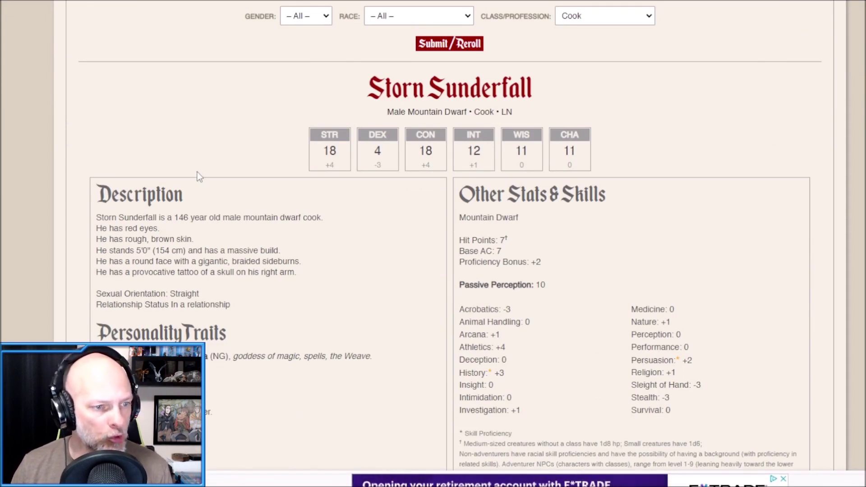
{"action": "scroll", "coordinate": [222, 227], "scroll_direction": "down", "scroll_amount": 1}
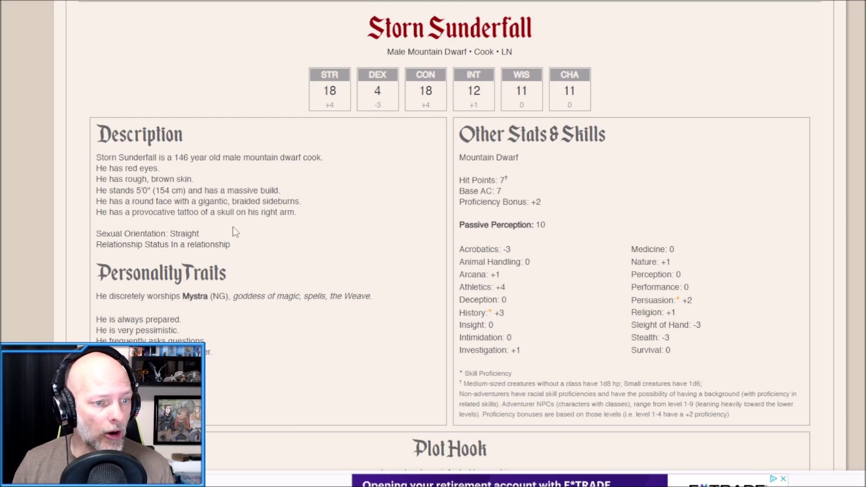
{"action": "scroll", "coordinate": [233, 226], "scroll_direction": "down", "scroll_amount": 3}
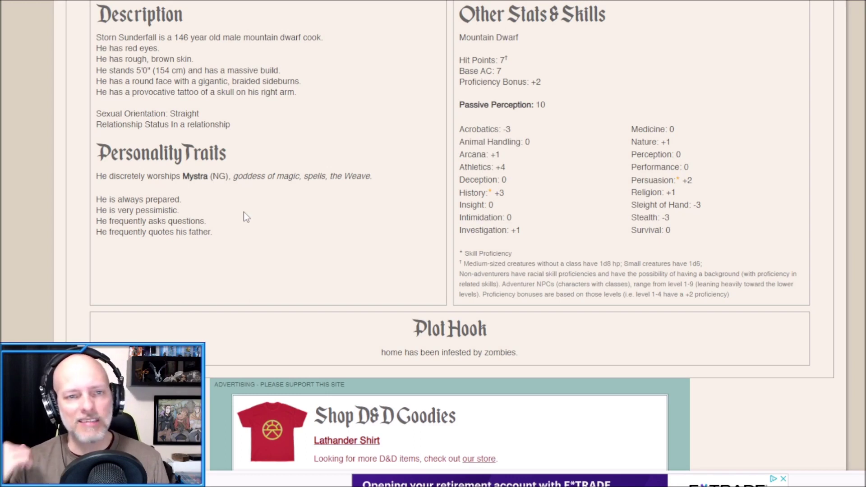
{"action": "scroll", "coordinate": [244, 212], "scroll_direction": "up", "scroll_amount": 4}
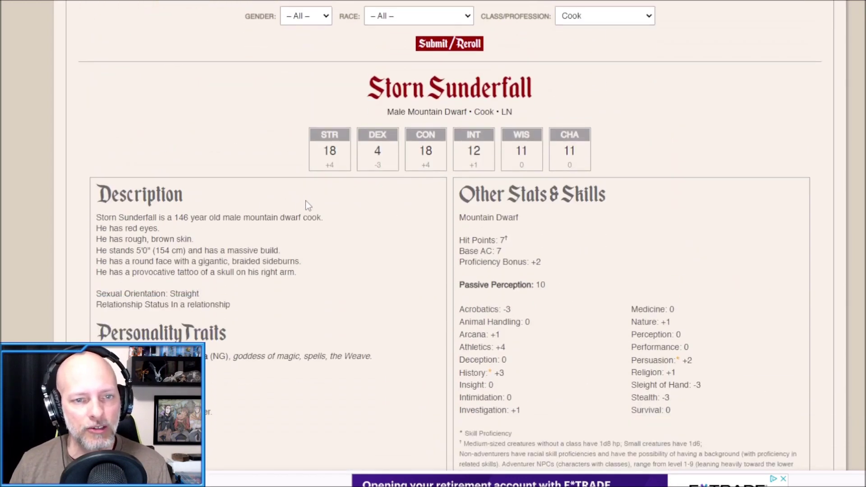
{"action": "scroll", "coordinate": [305, 201], "scroll_direction": "down", "scroll_amount": 3}
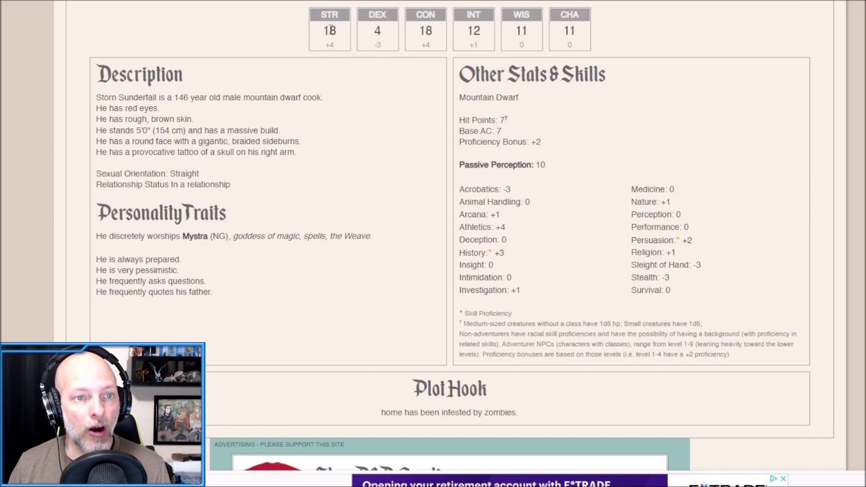
{"action": "scroll", "coordinate": [519, 185], "scroll_direction": "down", "scroll_amount": 6}
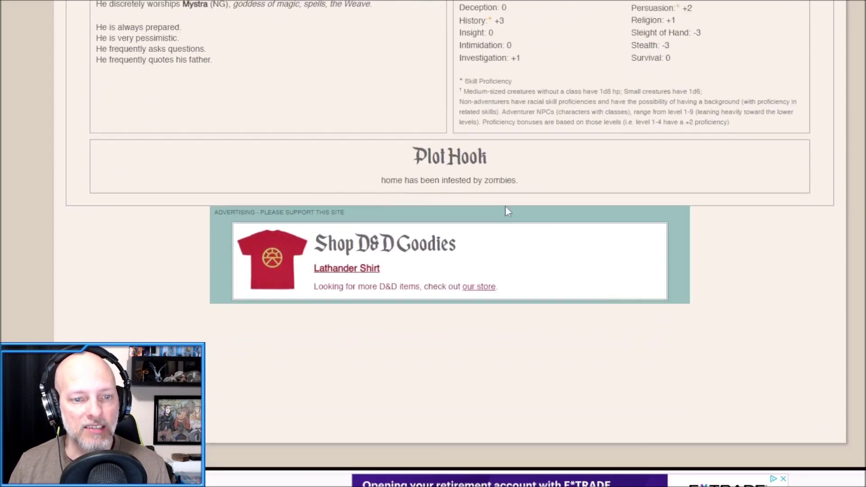
Highlight the dwarf cook's plot hook text and look back over the description and ability scores
{"action": "triple_click", "coordinate": [458, 150]}
{"action": "left_click", "coordinate": [510, 151]}
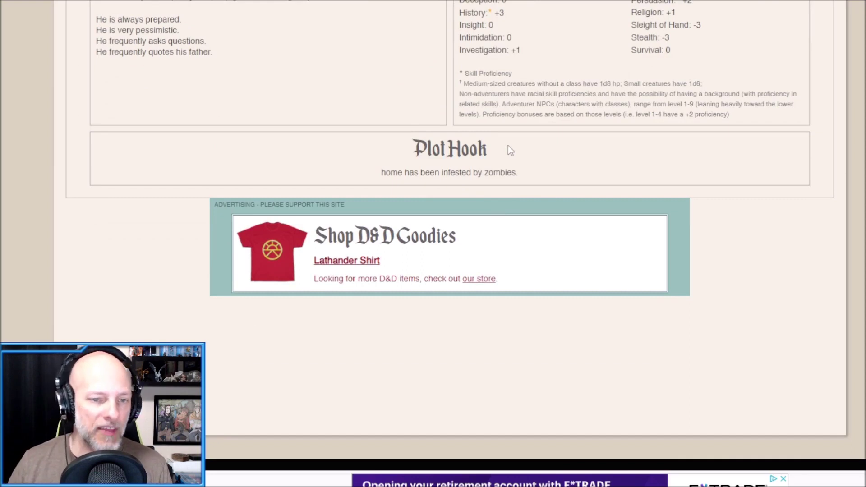
{"action": "triple_click", "coordinate": [469, 172]}
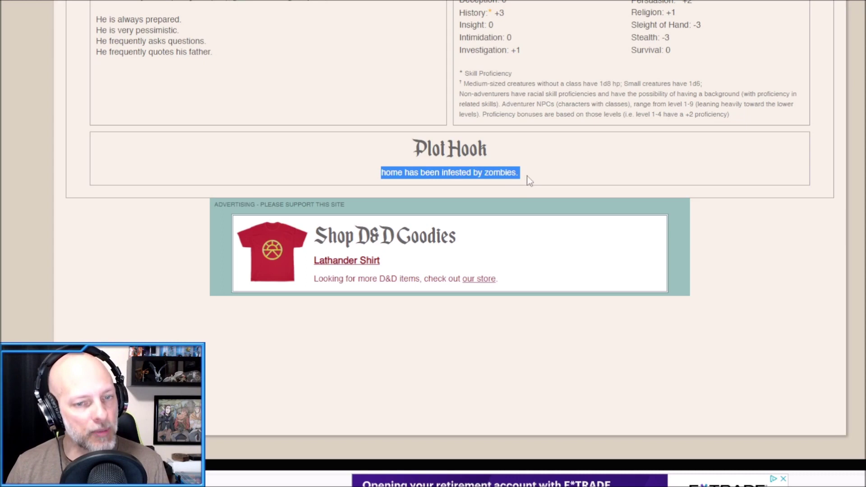
{"action": "scroll", "coordinate": [398, 163], "scroll_direction": "up", "scroll_amount": 5}
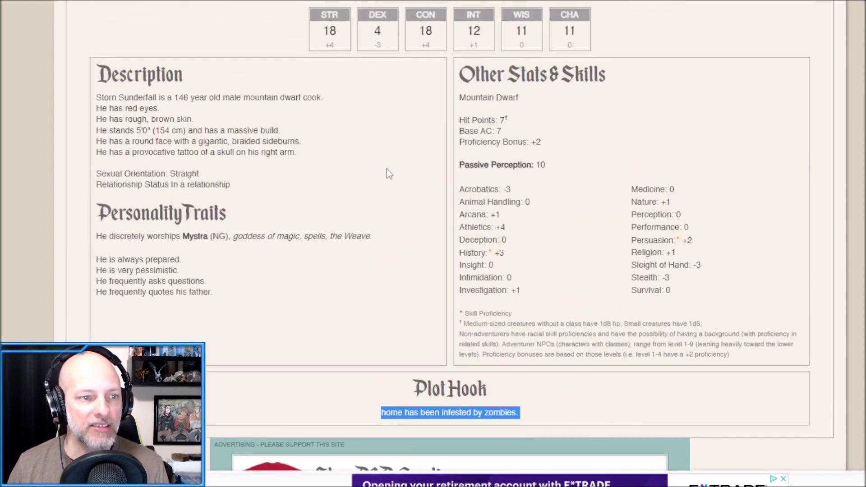
{"action": "scroll", "coordinate": [383, 171], "scroll_direction": "up", "scroll_amount": 4}
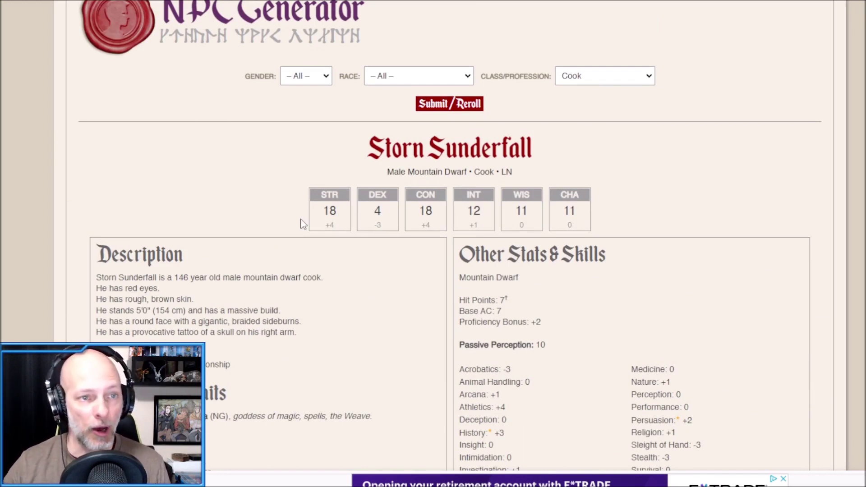
{"action": "scroll", "coordinate": [215, 224], "scroll_direction": "up", "scroll_amount": 3}
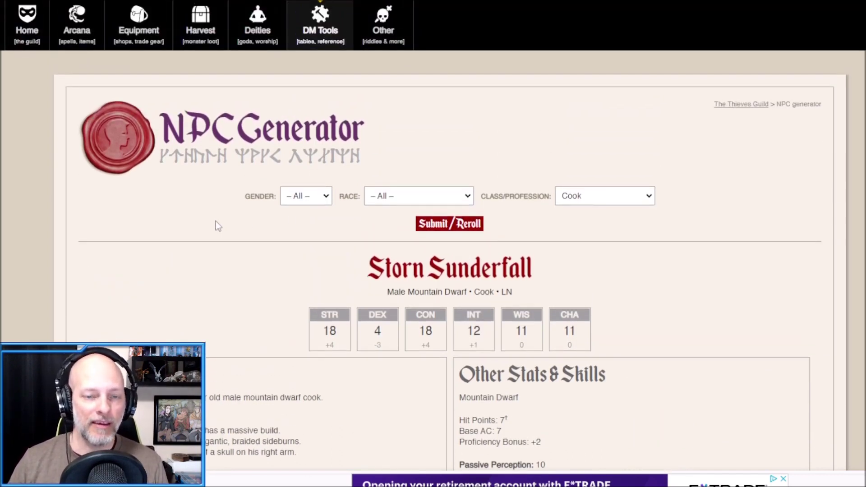
{"action": "scroll", "coordinate": [215, 221], "scroll_direction": "down", "scroll_amount": 1}
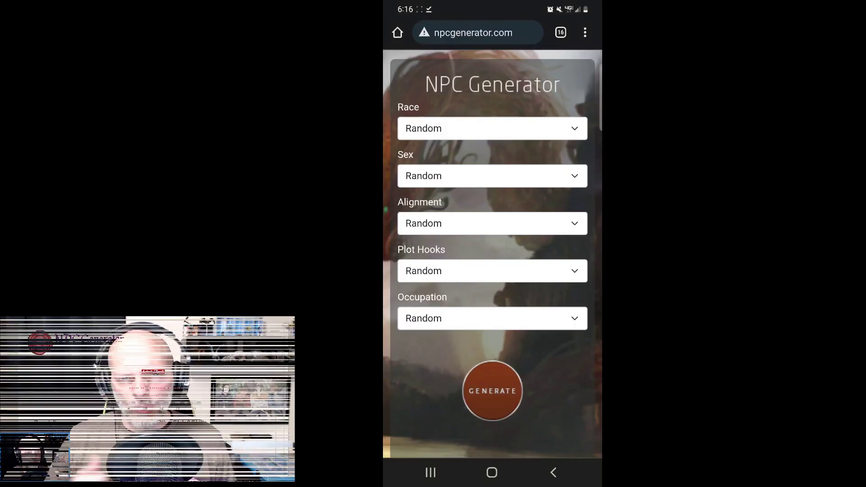
Set the occupation to Profession in the mobile version of npcgenerator.com
{"action": "left_click", "coordinate": [493, 318]}
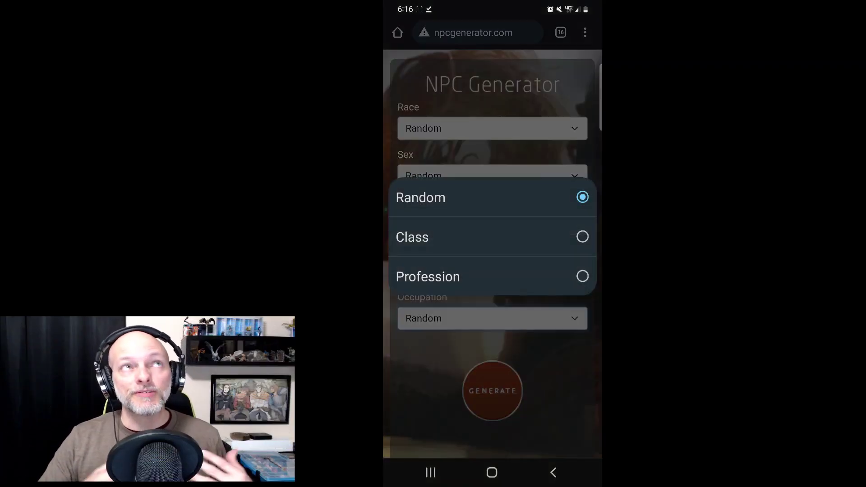
{"action": "left_click", "coordinate": [542, 282]}
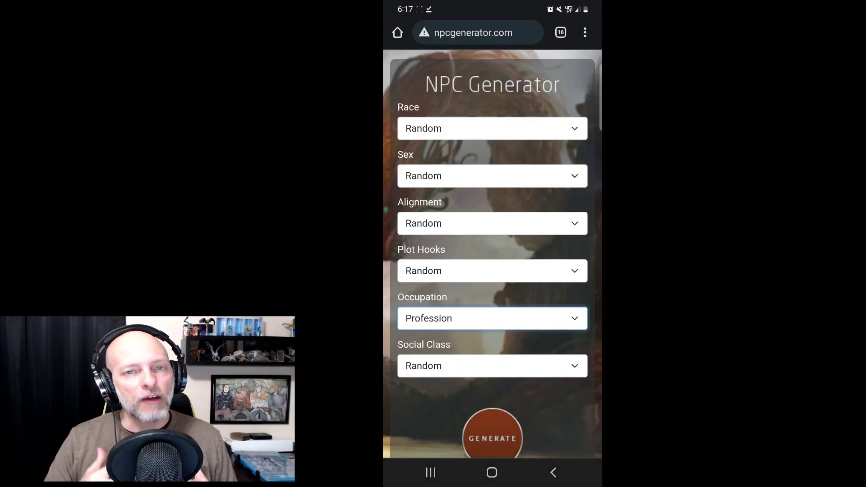
{"action": "scroll", "coordinate": [557, 317], "scroll_direction": "down", "scroll_amount": 2}
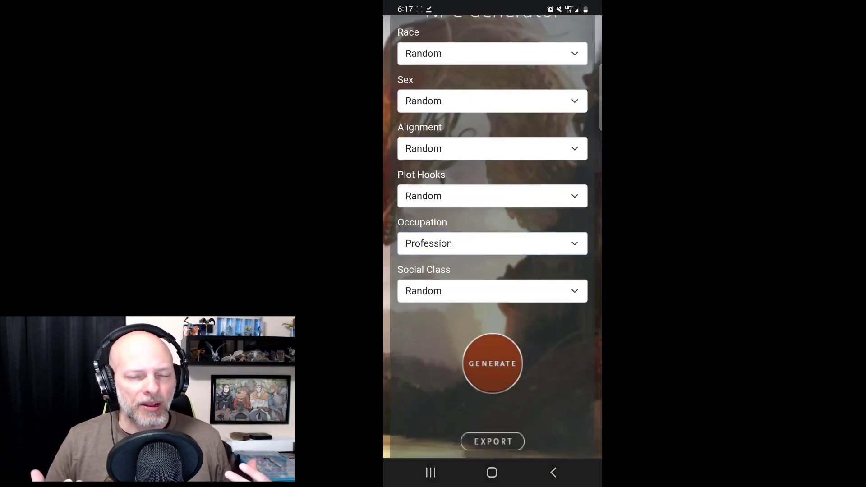
Review the half-elf soldier's description, personality traits, ability scores, and relationships on the mobile page
{"action": "scroll", "coordinate": [561, 237], "scroll_direction": "down", "scroll_amount": 10}
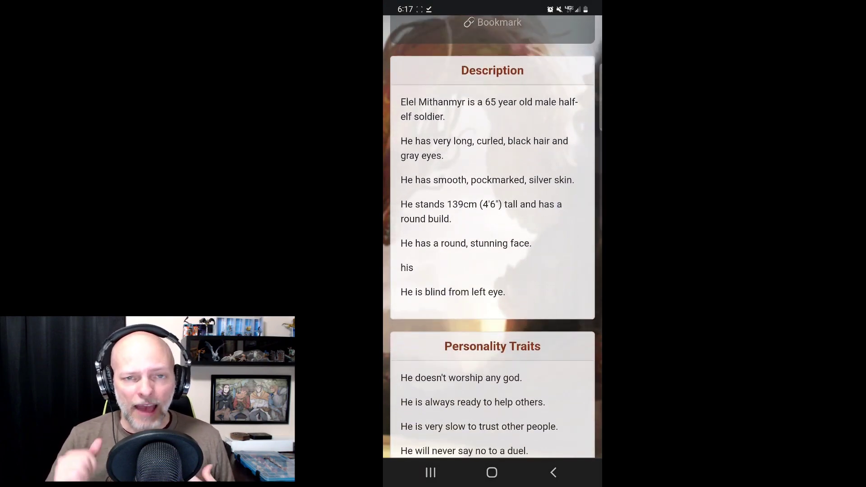
{"action": "scroll", "coordinate": [561, 237], "scroll_direction": "down", "scroll_amount": 3}
{"action": "scroll", "coordinate": [565, 169], "scroll_direction": "down", "scroll_amount": 6}
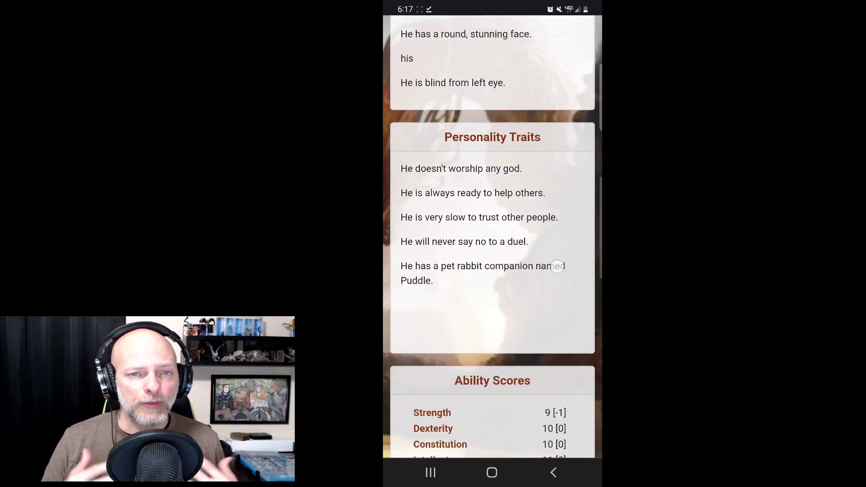
{"action": "scroll", "coordinate": [562, 111], "scroll_direction": "down", "scroll_amount": 6}
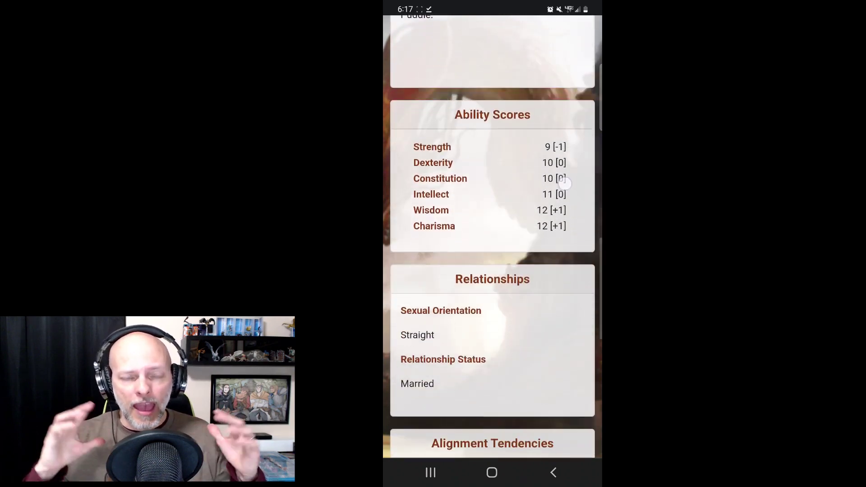
{"action": "scroll", "coordinate": [562, 252], "scroll_direction": "down", "scroll_amount": 6}
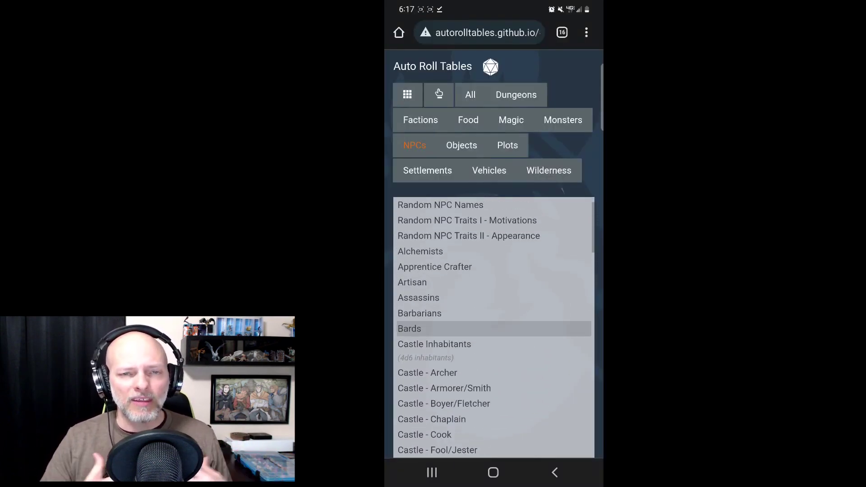
Look over the current NPC roll in mobile Auto Roll Tables, and roll the Castle - Guard Captain and Castle - Armorer/Smith tables
{"action": "scroll", "coordinate": [494, 271], "scroll_direction": "down", "scroll_amount": 6}
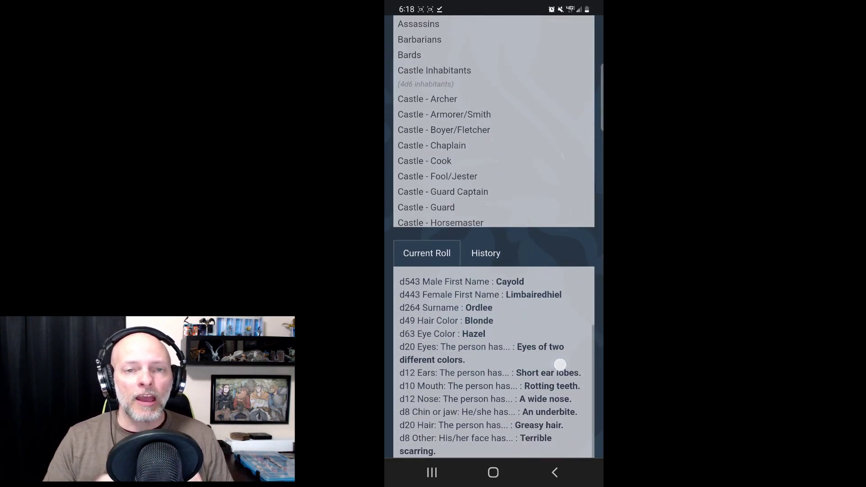
{"action": "left_click_drag", "start_coordinate": [561, 375], "coordinate": [559, 313]}
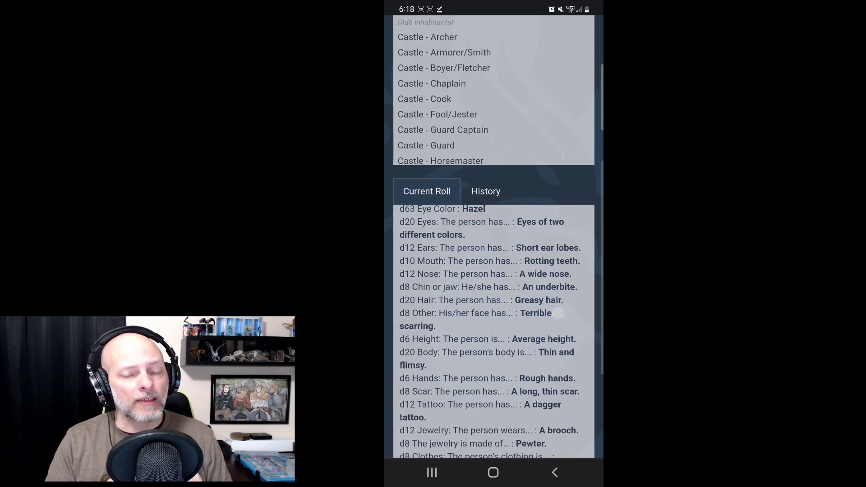
{"action": "left_click", "coordinate": [443, 129]}
{"action": "left_click_drag", "start_coordinate": [549, 370], "coordinate": [549, 327]}
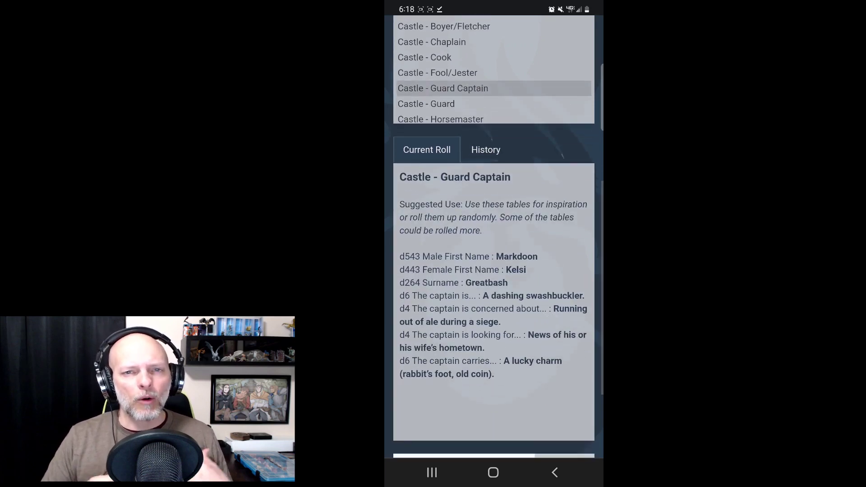
{"action": "left_click", "coordinate": [444, 40]}
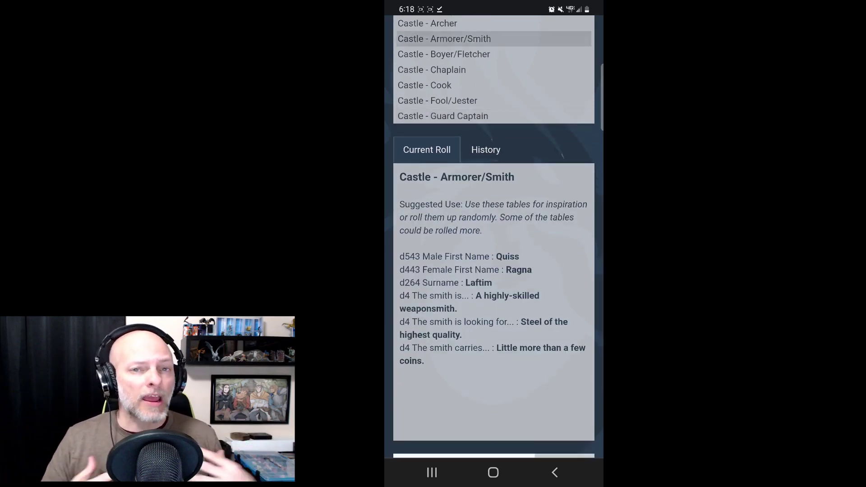
{"action": "scroll", "coordinate": [494, 271], "scroll_direction": "down", "scroll_amount": 3}
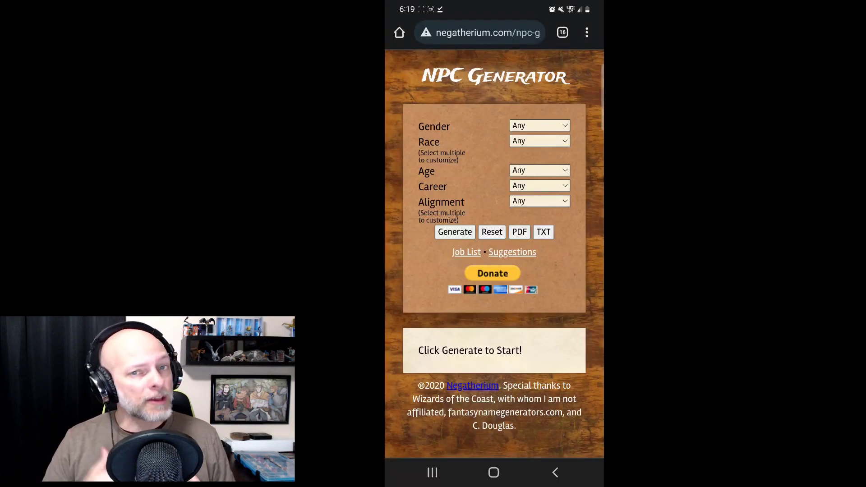
Set the career to Merchant in Negatherium's mobile NPC generator and generate the NPC
{"action": "left_click", "coordinate": [563, 186]}
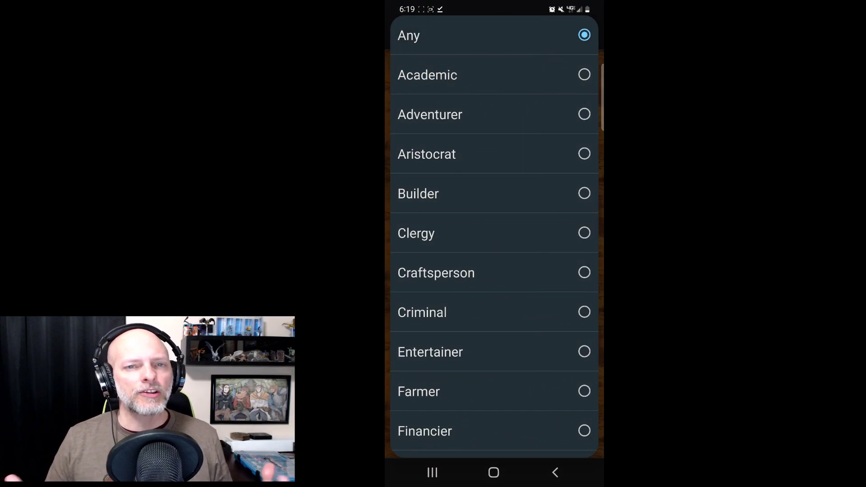
{"action": "scroll", "coordinate": [548, 225], "scroll_direction": "down", "scroll_amount": 8}
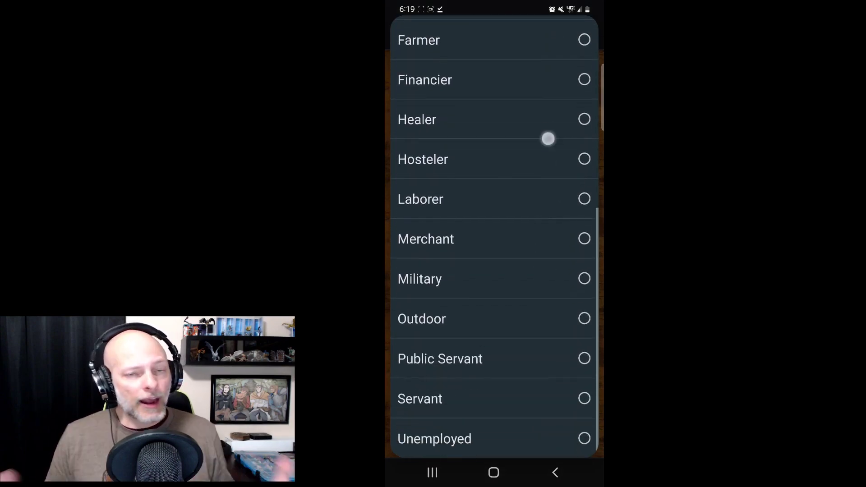
{"action": "left_click", "coordinate": [451, 241]}
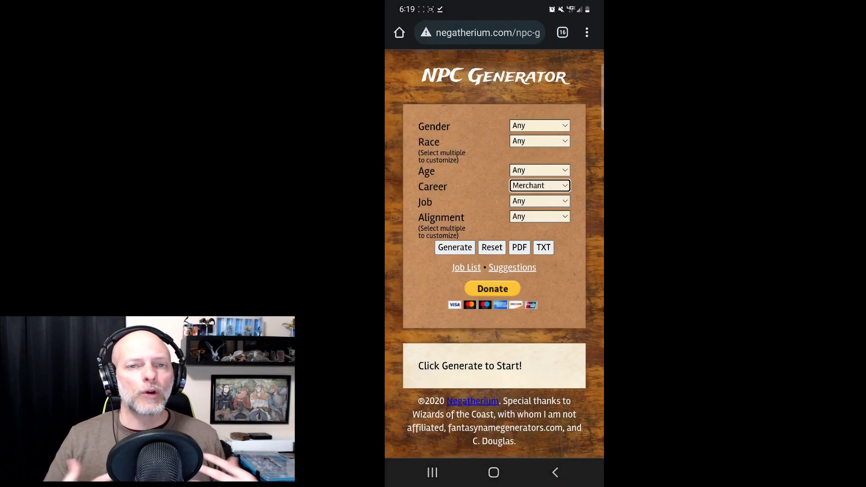
{"action": "left_click", "coordinate": [455, 248]}
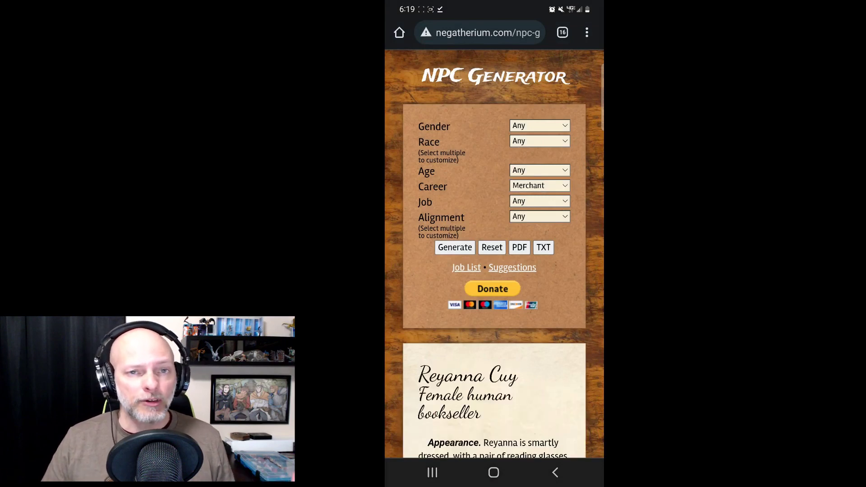
Review the generated human bookseller's appearance, personality, adventure hook, and stat block
{"action": "scroll", "coordinate": [494, 253], "scroll_direction": "down", "scroll_amount": 7}
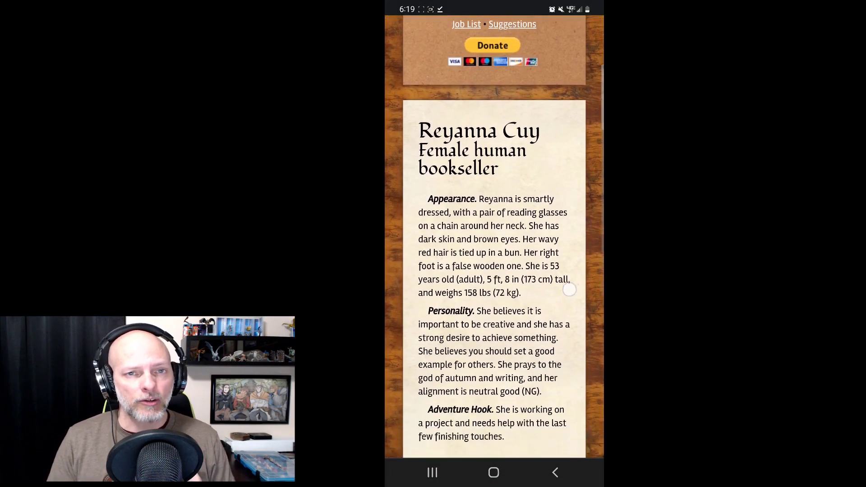
{"action": "scroll", "coordinate": [494, 252], "scroll_direction": "down", "scroll_amount": 4}
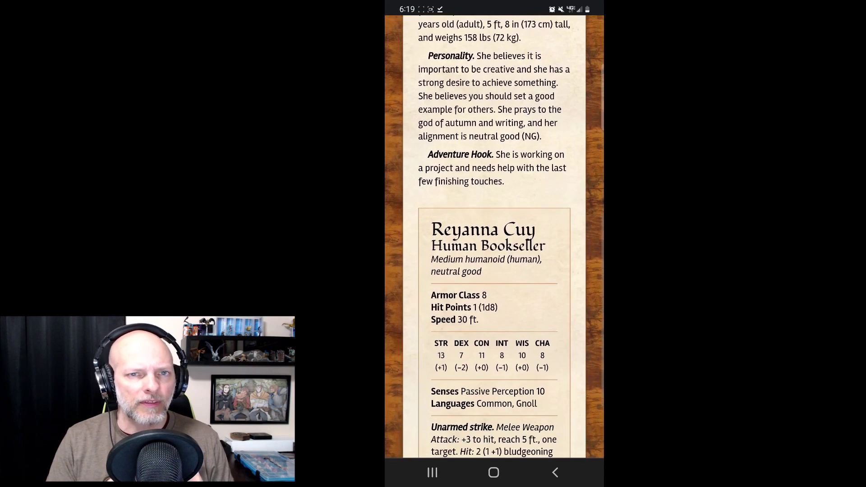
{"action": "left_click_drag", "start_coordinate": [580, 332], "coordinate": [581, 273]}
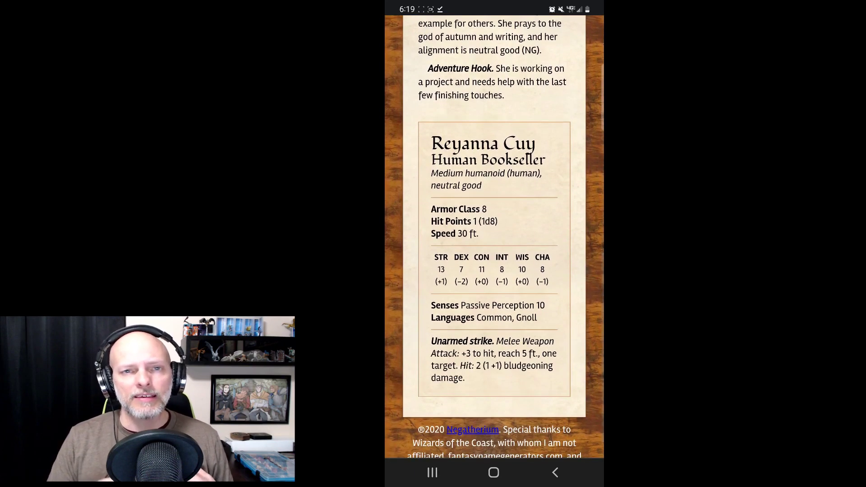
{"action": "scroll", "coordinate": [556, 271], "scroll_direction": "up", "scroll_amount": 9}
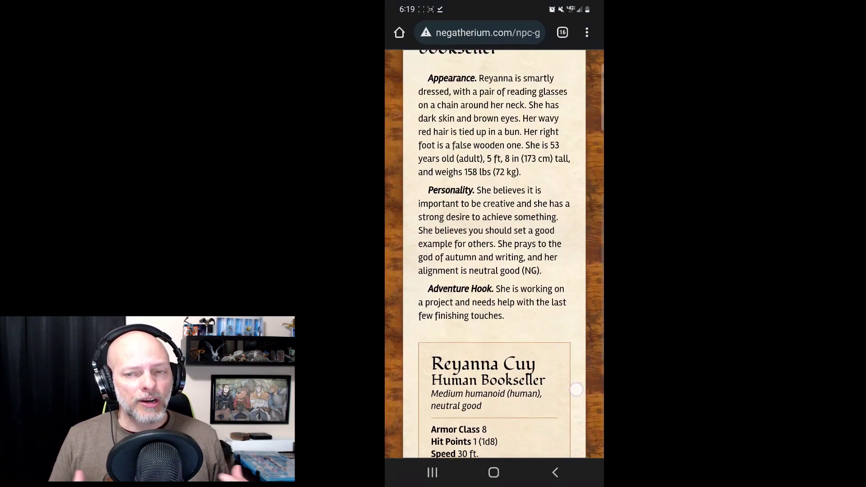
{"action": "scroll", "coordinate": [556, 380], "scroll_direction": "up", "scroll_amount": 2}
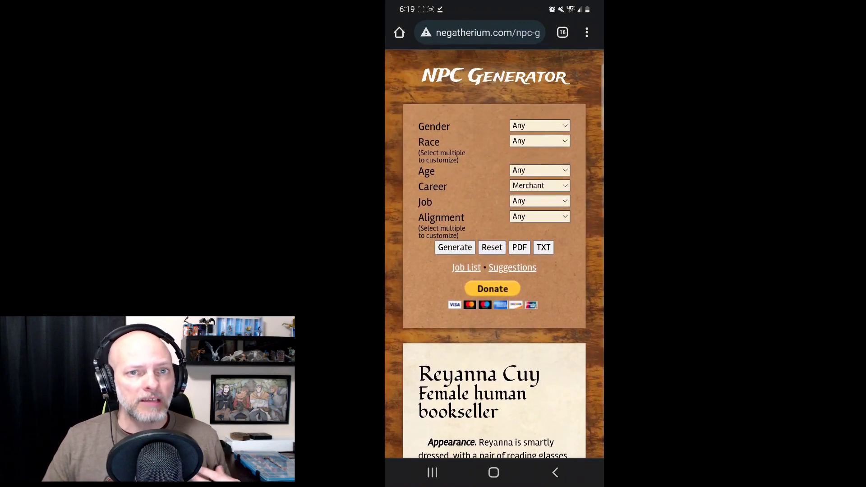
Open the list of career options in the NPC generator
{"action": "left_click", "coordinate": [567, 186]}
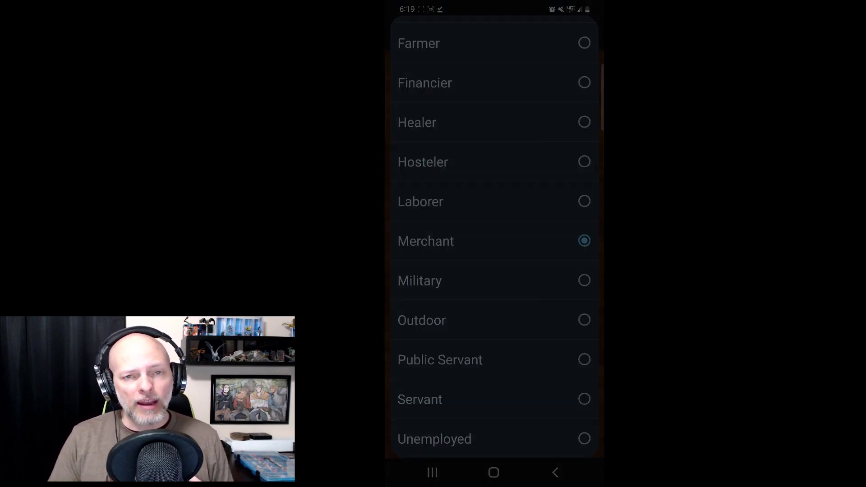